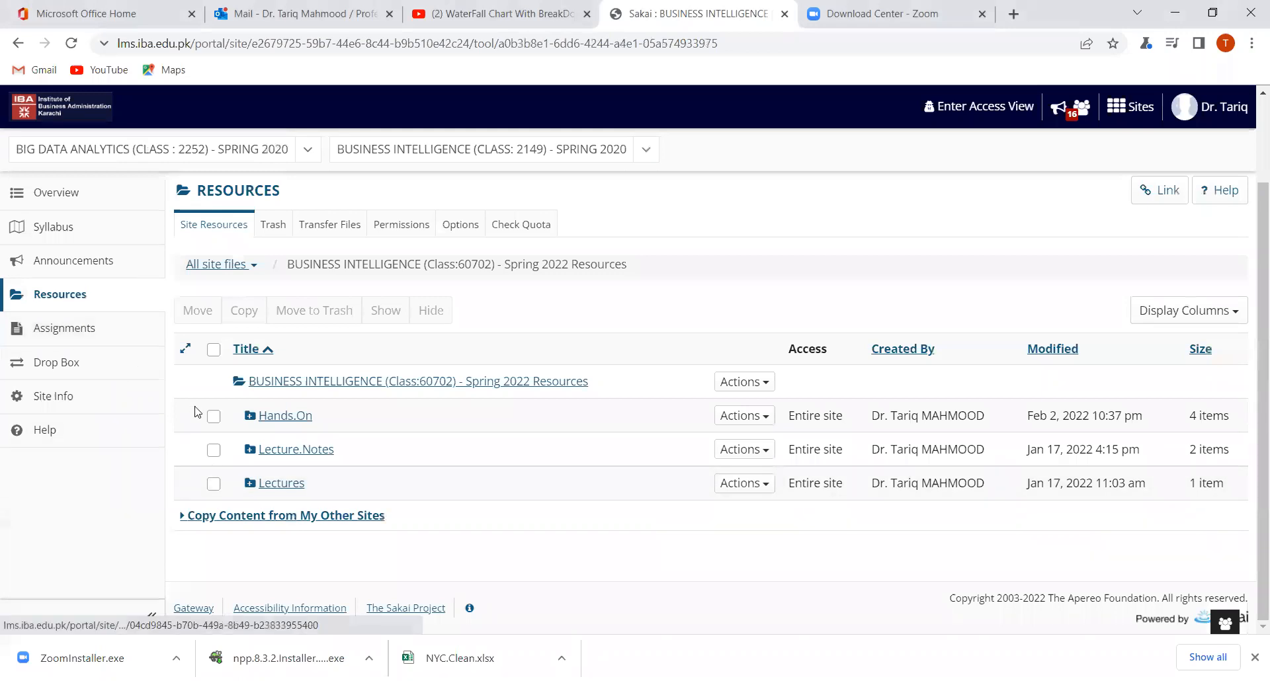
# Open the Transform.PowerBI folder inside Hands.On in the course site's resources
pyautogui.click(278, 417)
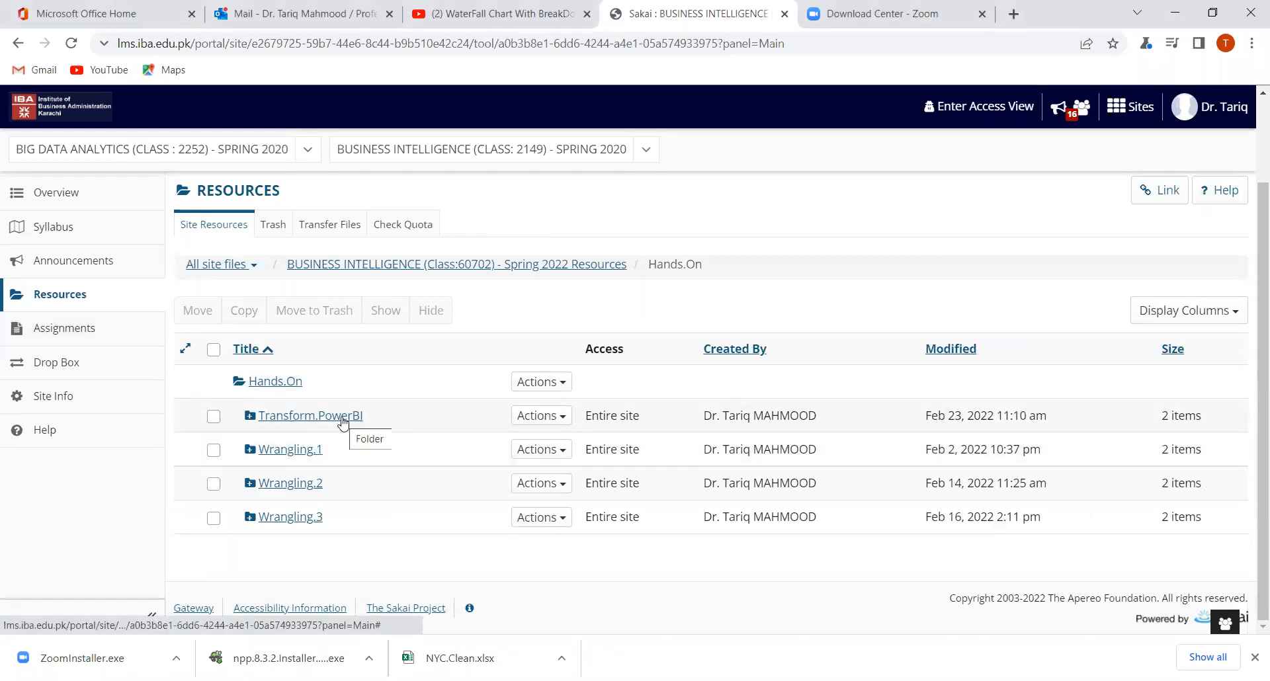
pyautogui.click(343, 417)
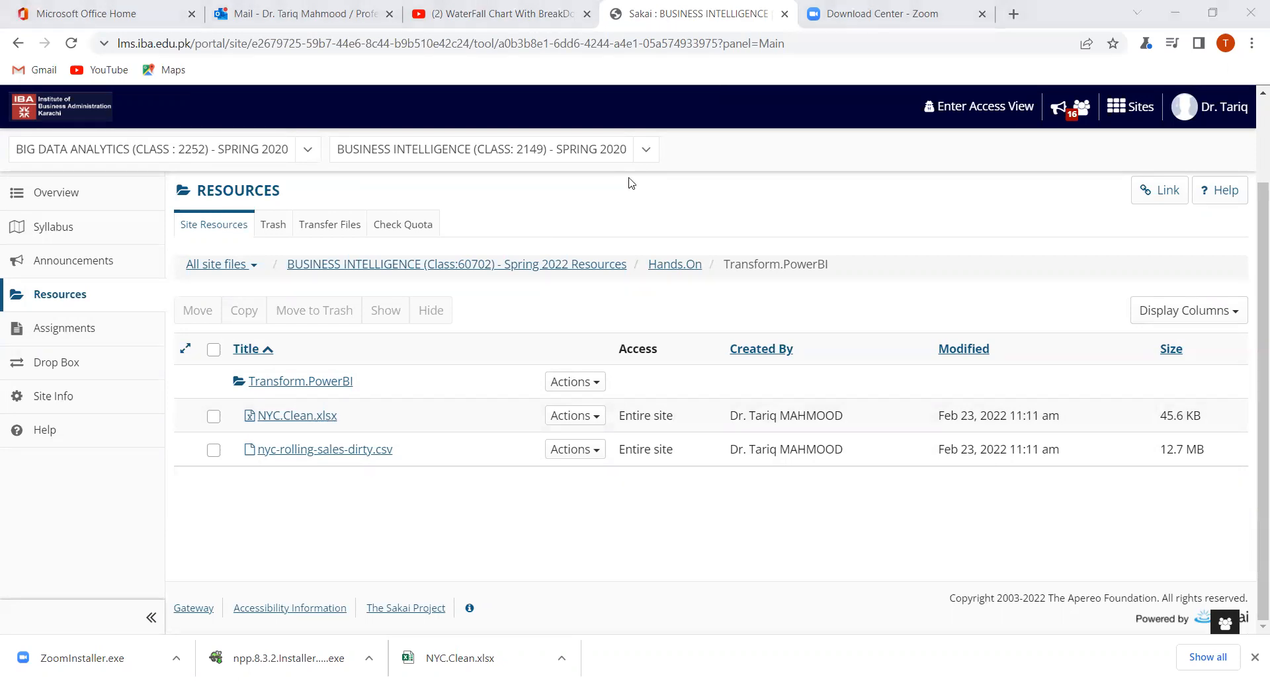
# Switch to the nyc report in Power BI Desktop, open its data in the Power Query Editor and view the NYC columns through Building.Type
pyautogui.hotkey('alt', 'Tab')
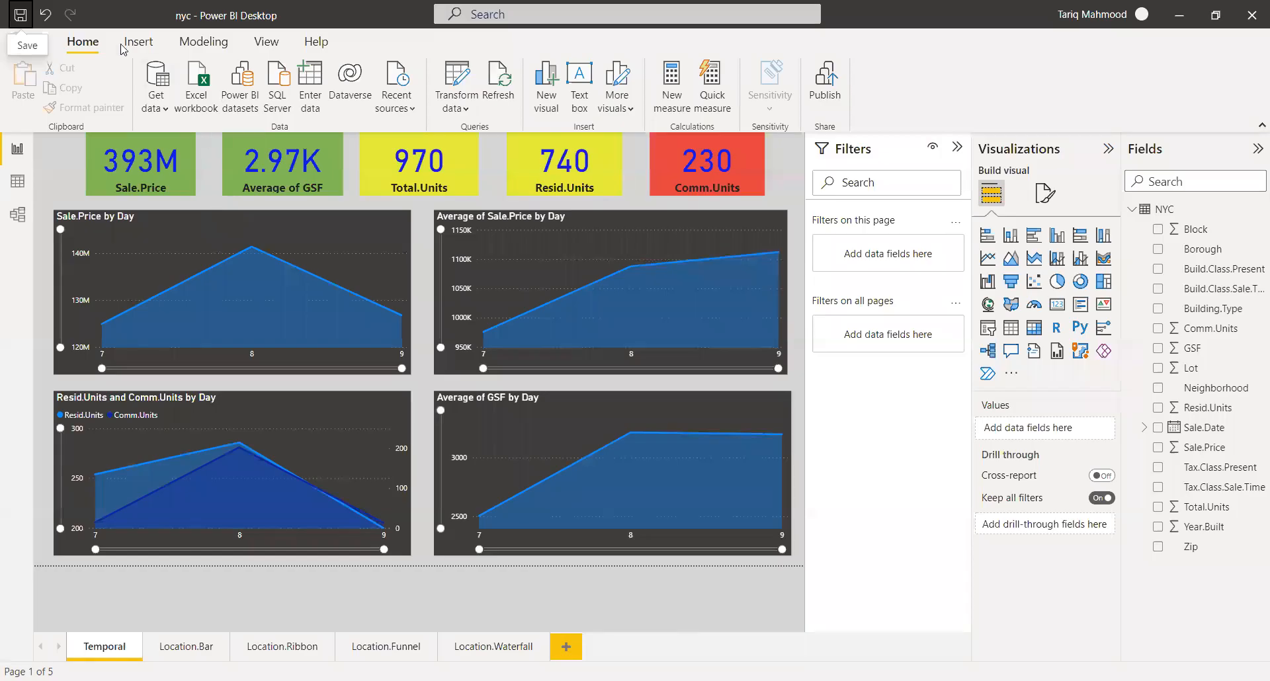
pyautogui.click(453, 110)
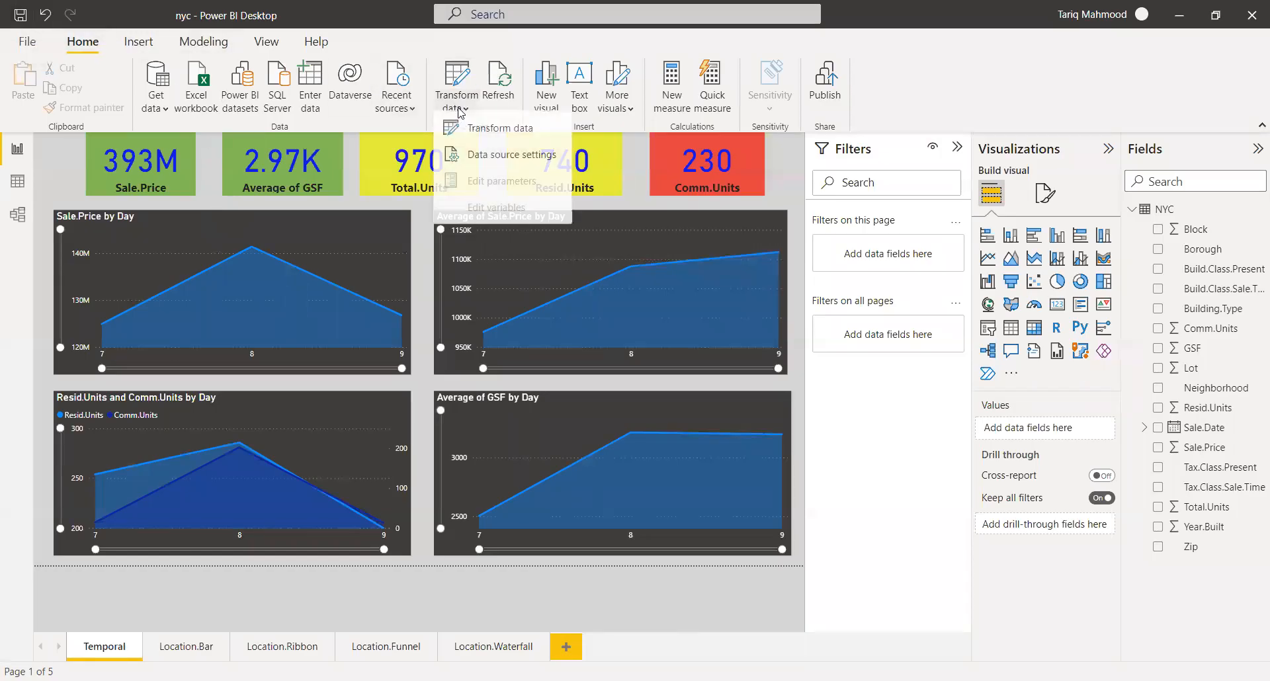
pyautogui.click(498, 138)
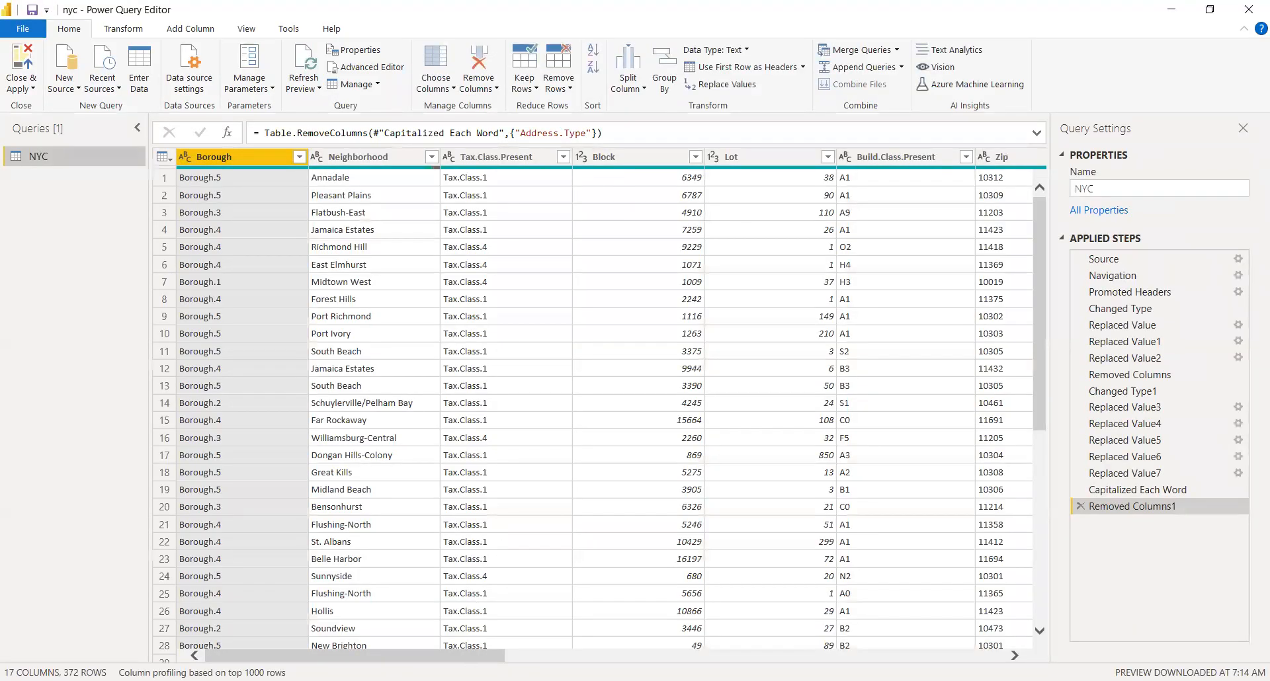
pyautogui.moveTo(466, 660); pyautogui.dragTo(965, 660)
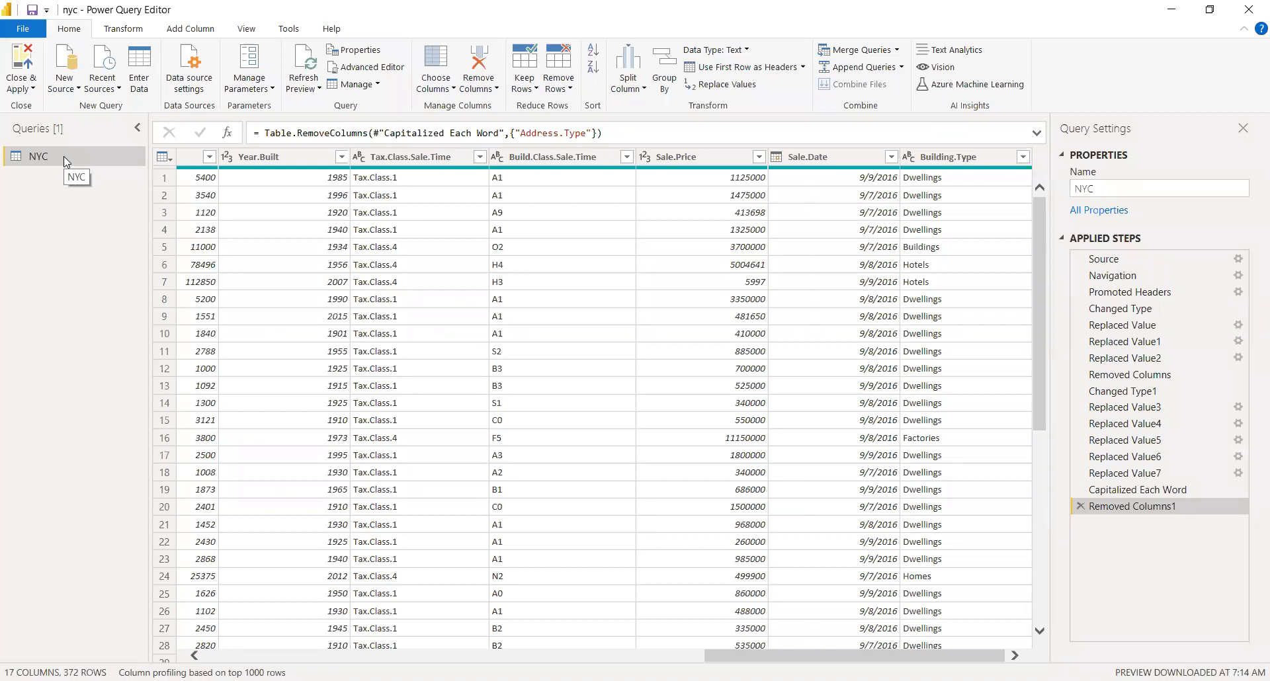
# Switch to todo.txt in Notepad++ and review the BI strategy notes at the Apply Group By line
pyautogui.click(209, 72)
pyautogui.hotkey('alt', 'Tab')
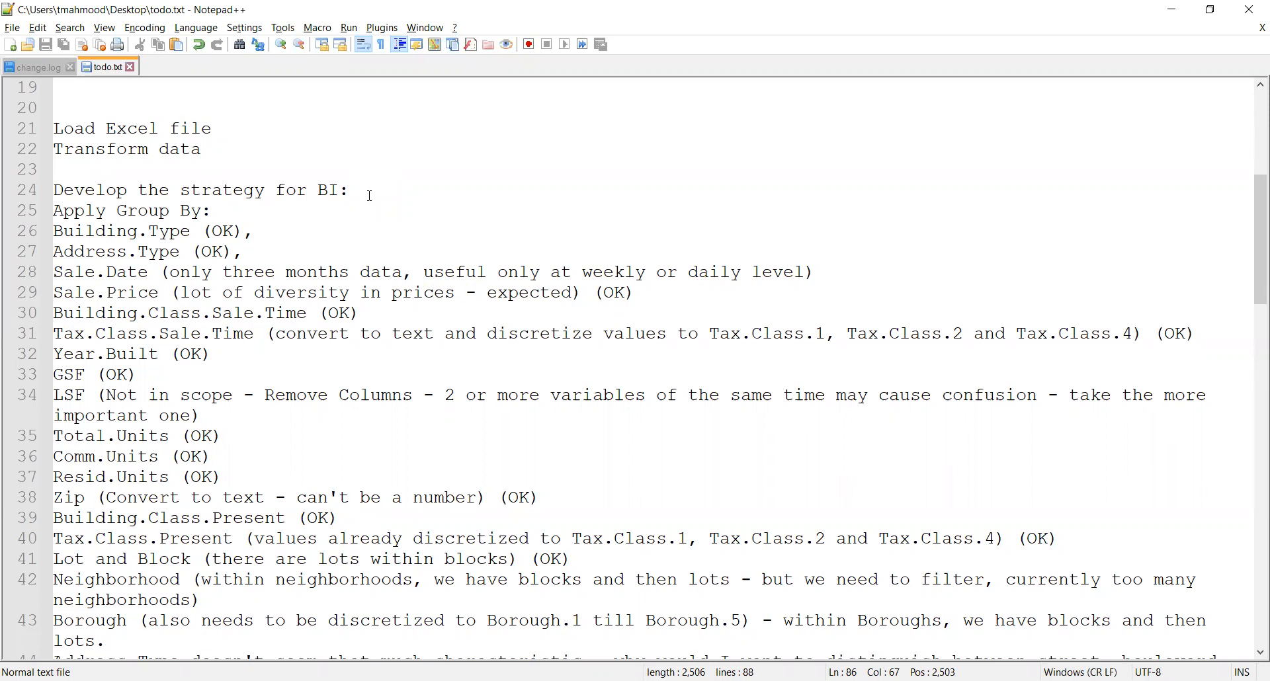
pyautogui.click(364, 193)
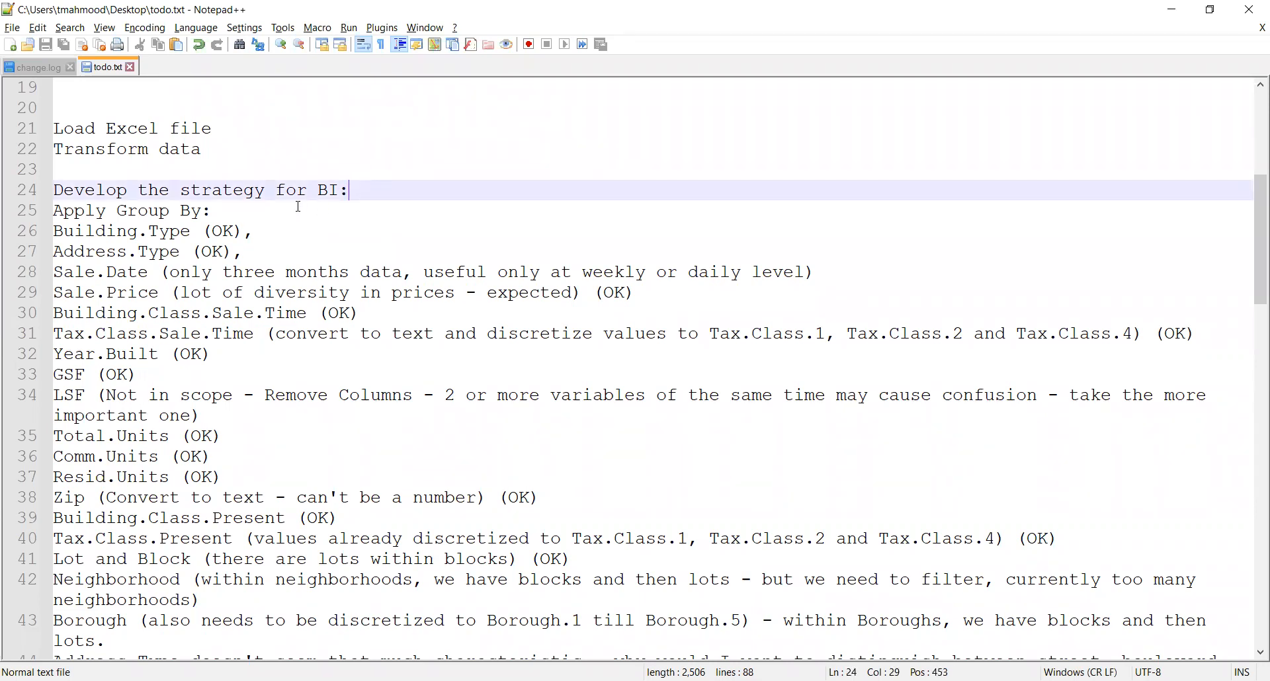
pyautogui.click(239, 206)
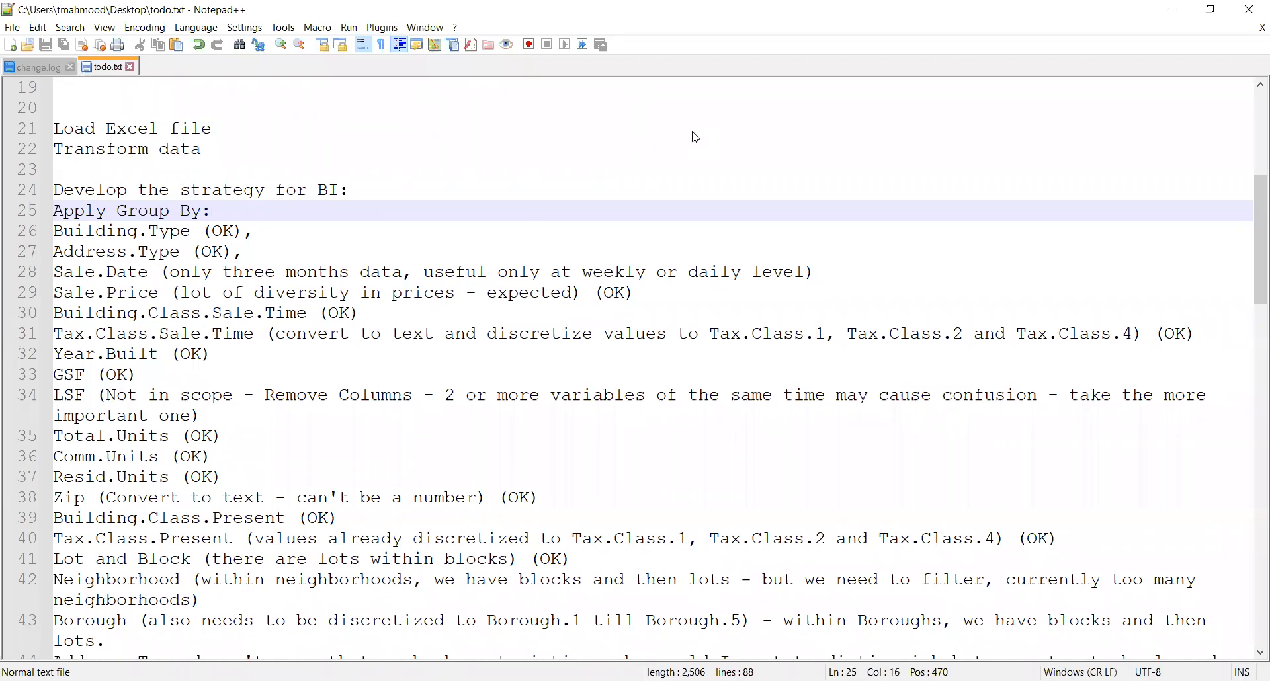
# Switch back to the Power Query Editor and look across the columns of the NYC query
pyautogui.hotkey('alt', 'Tab')
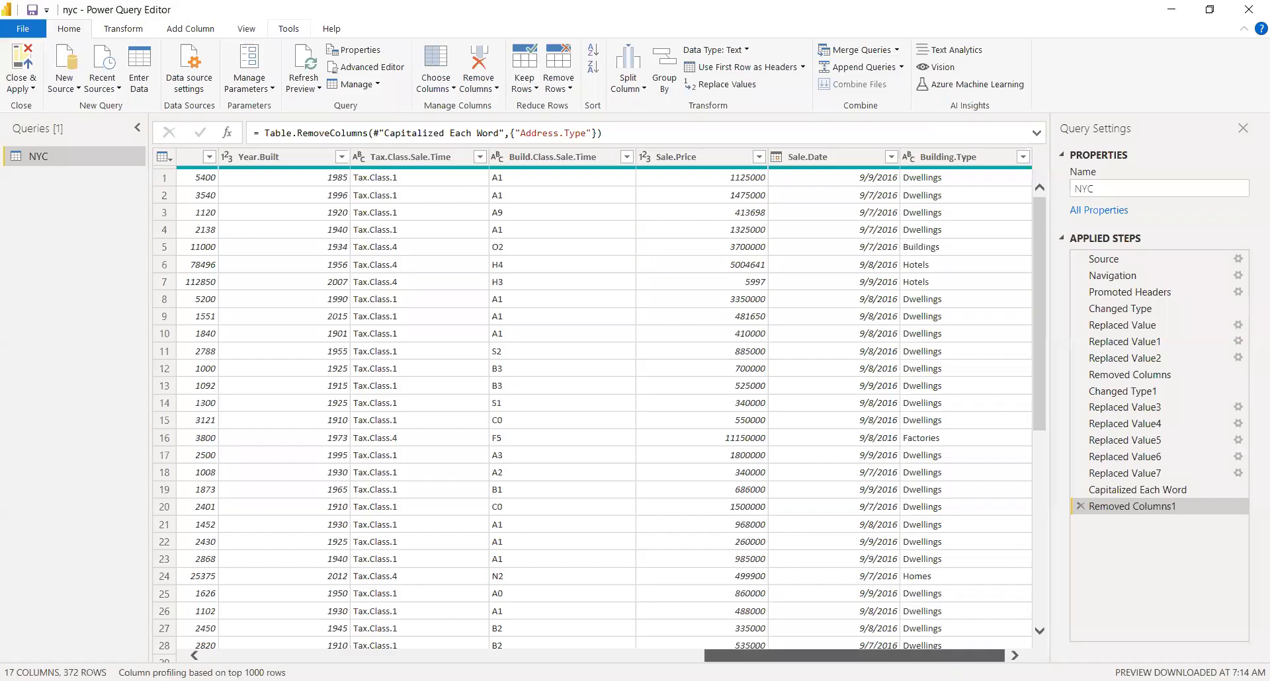
pyautogui.moveTo(837, 659)
pyautogui.mouseDown()
pyautogui.moveTo(406, 653)
pyautogui.moveTo(833, 644)
pyautogui.mouseUp()
pyautogui.hscroll(-10, 744, 648)
pyautogui.hscroll(10, 743, 647)
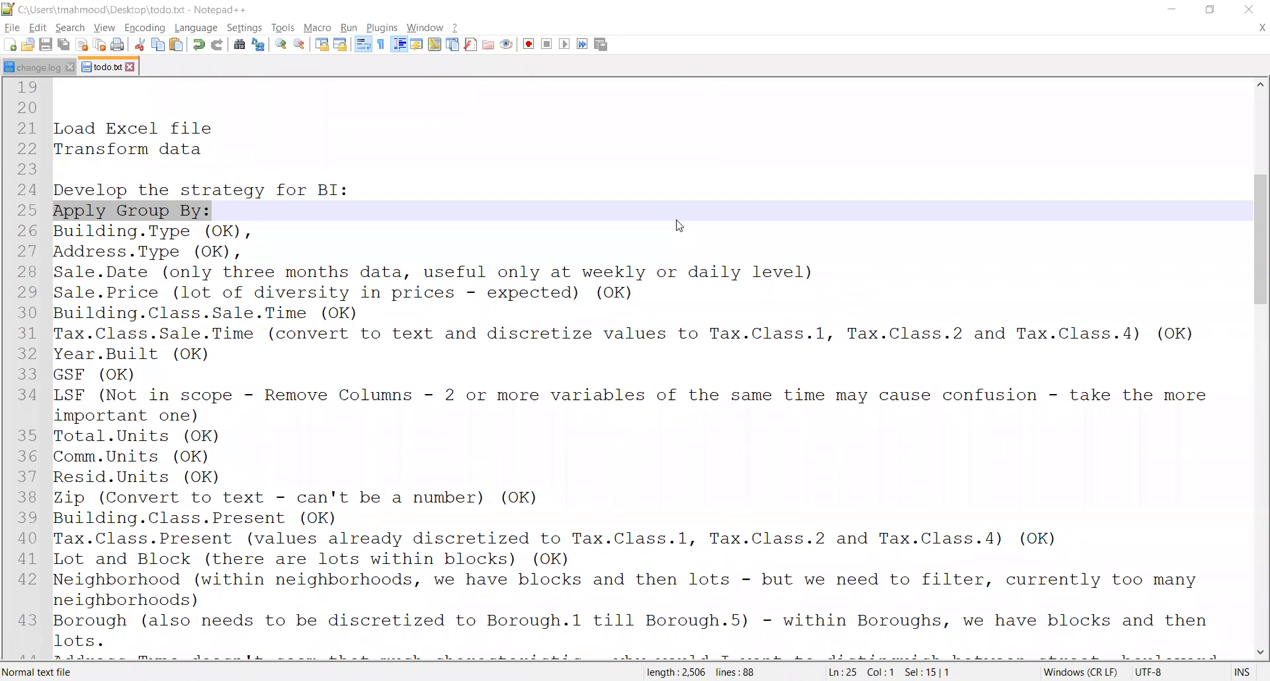
# Group the NYC query by Building.Type with a Count column that counts rows
pyautogui.hotkey('alt', 'Tab')
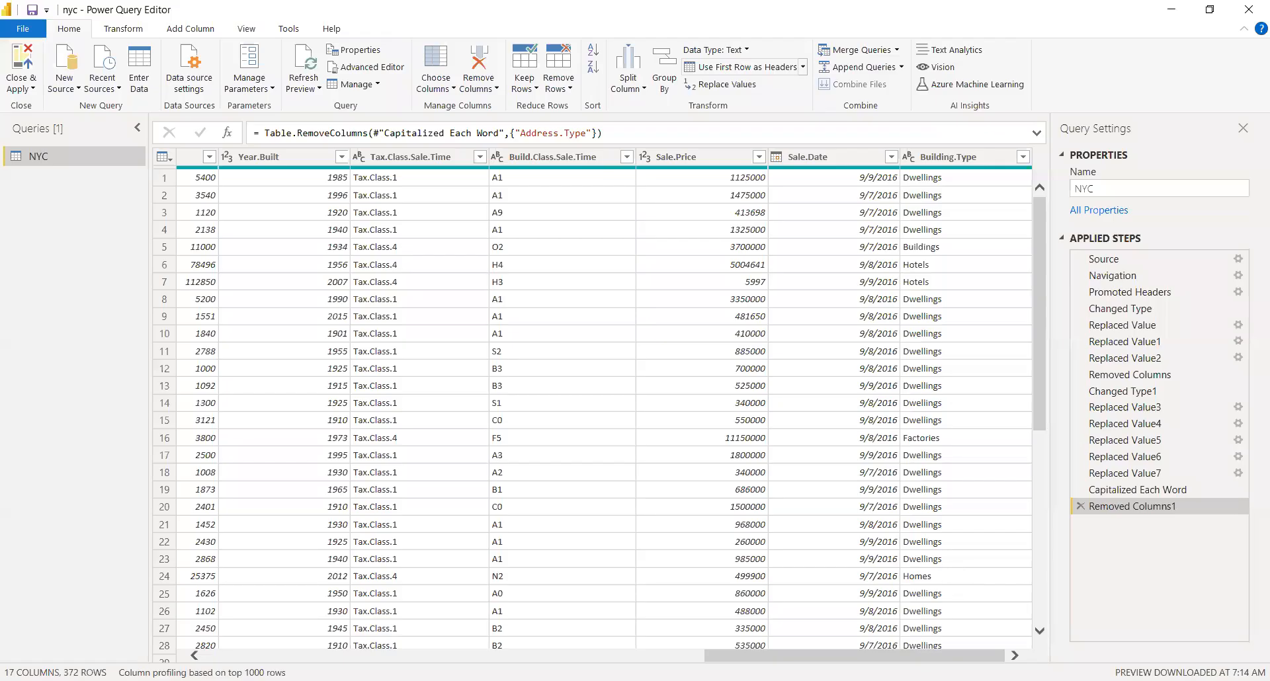
pyautogui.rightClick(934, 157)
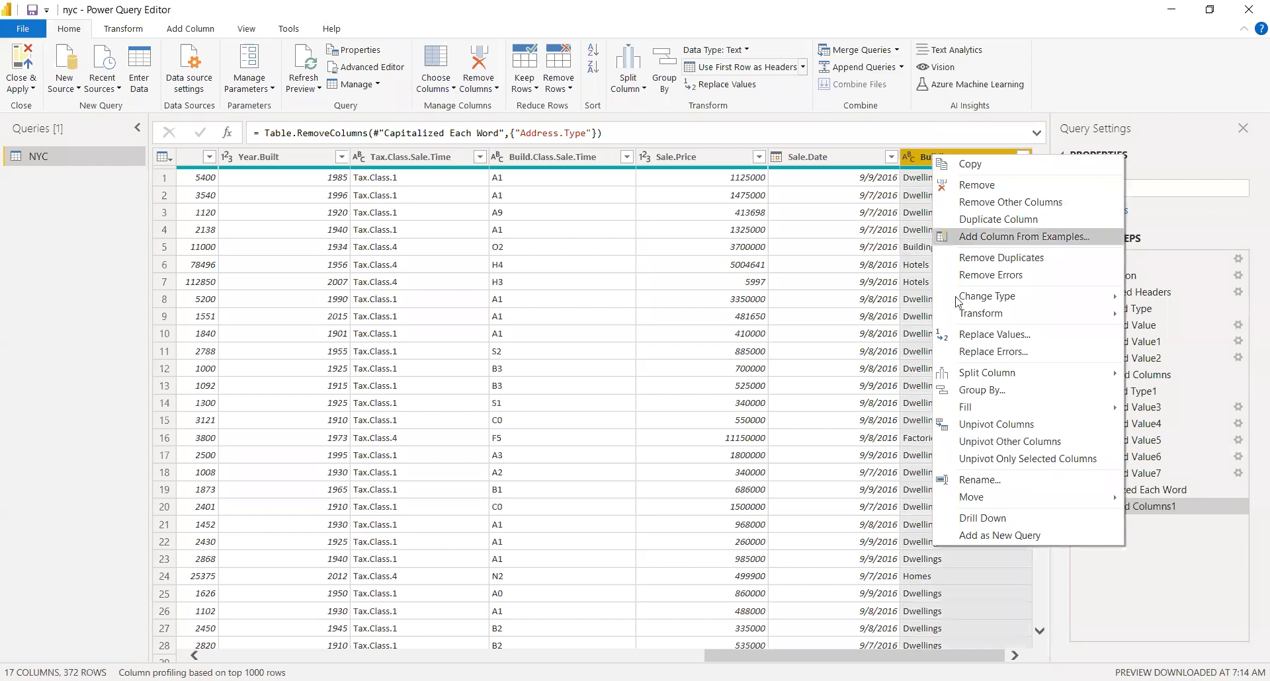
pyautogui.click(985, 391)
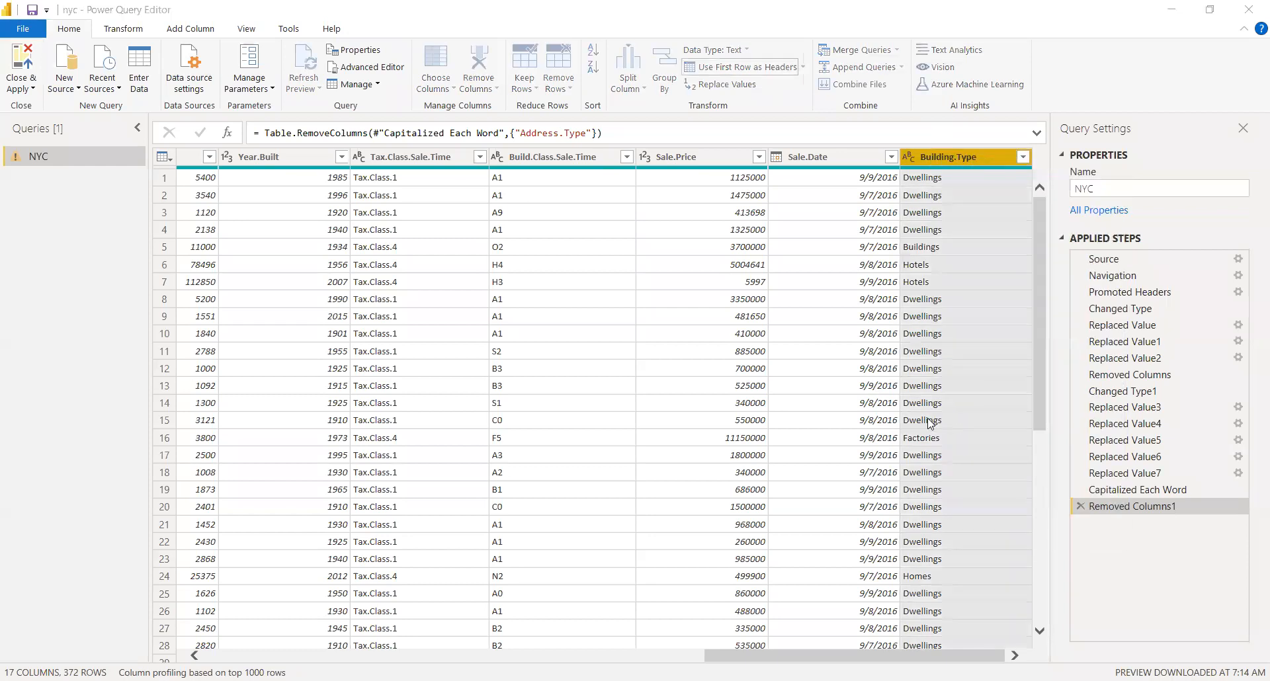
pyautogui.click(813, 437)
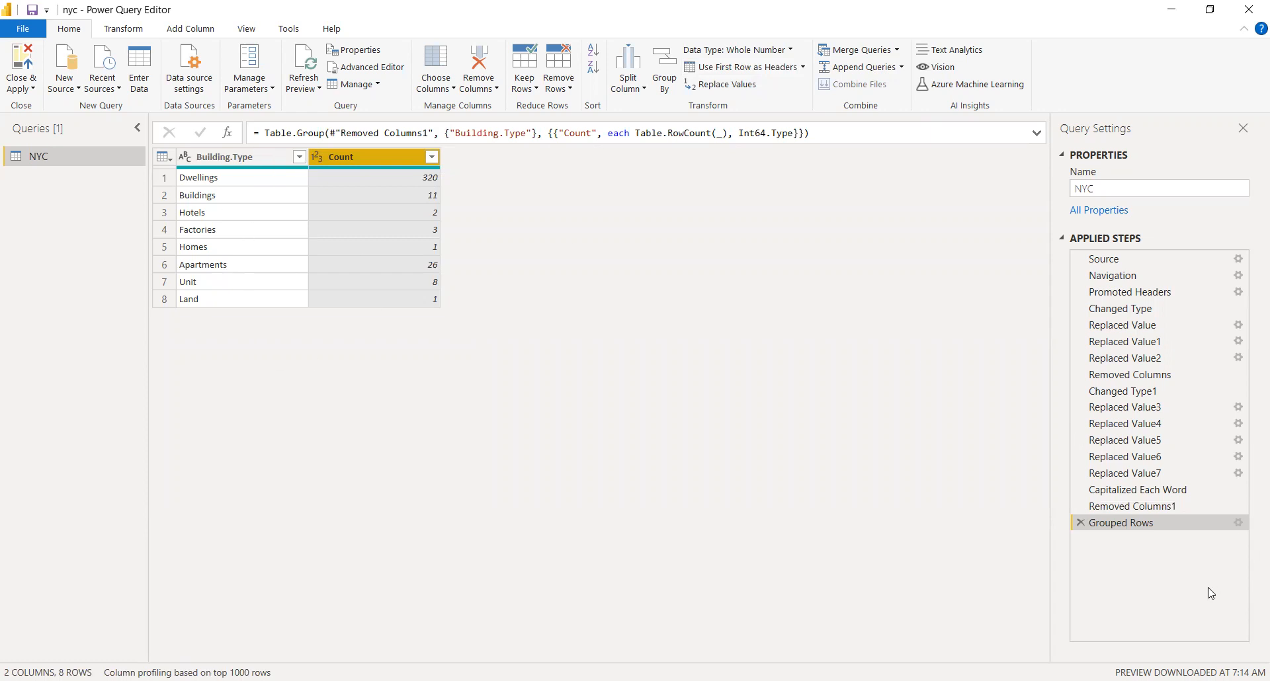
# Delete the Grouped Rows step from the NYC query and return to the Building.Type column
pyautogui.rightClick(1136, 524)
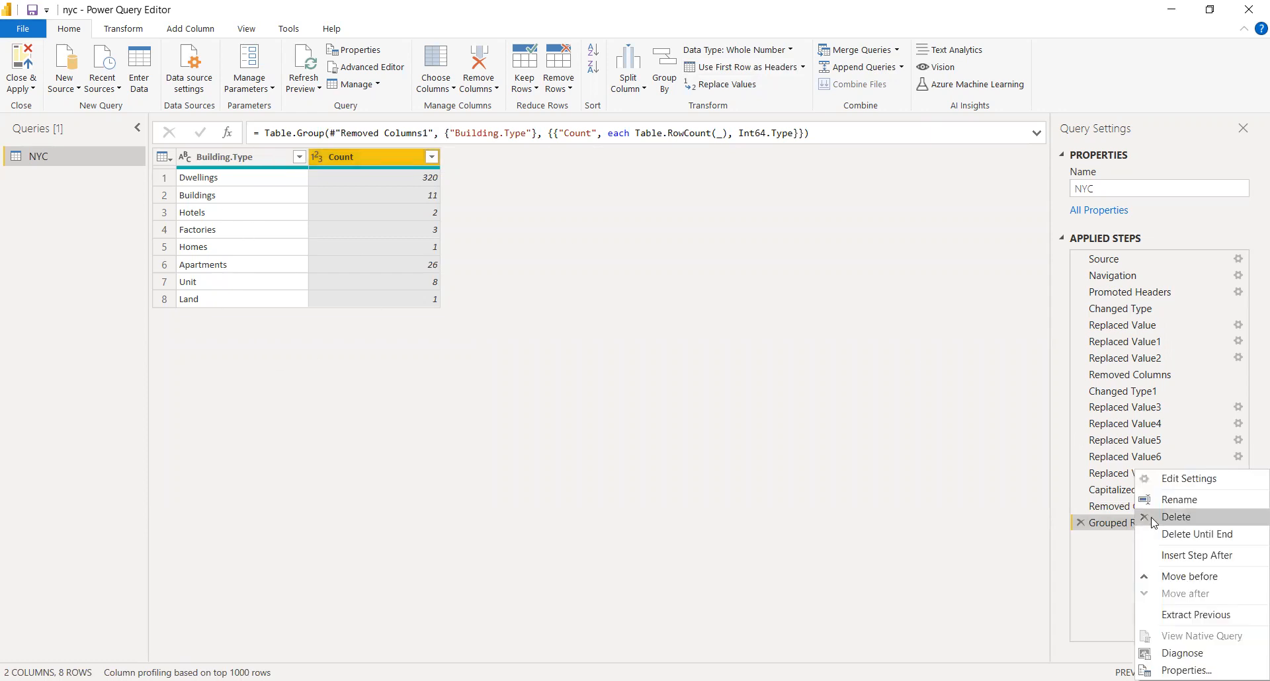
pyautogui.click(1176, 517)
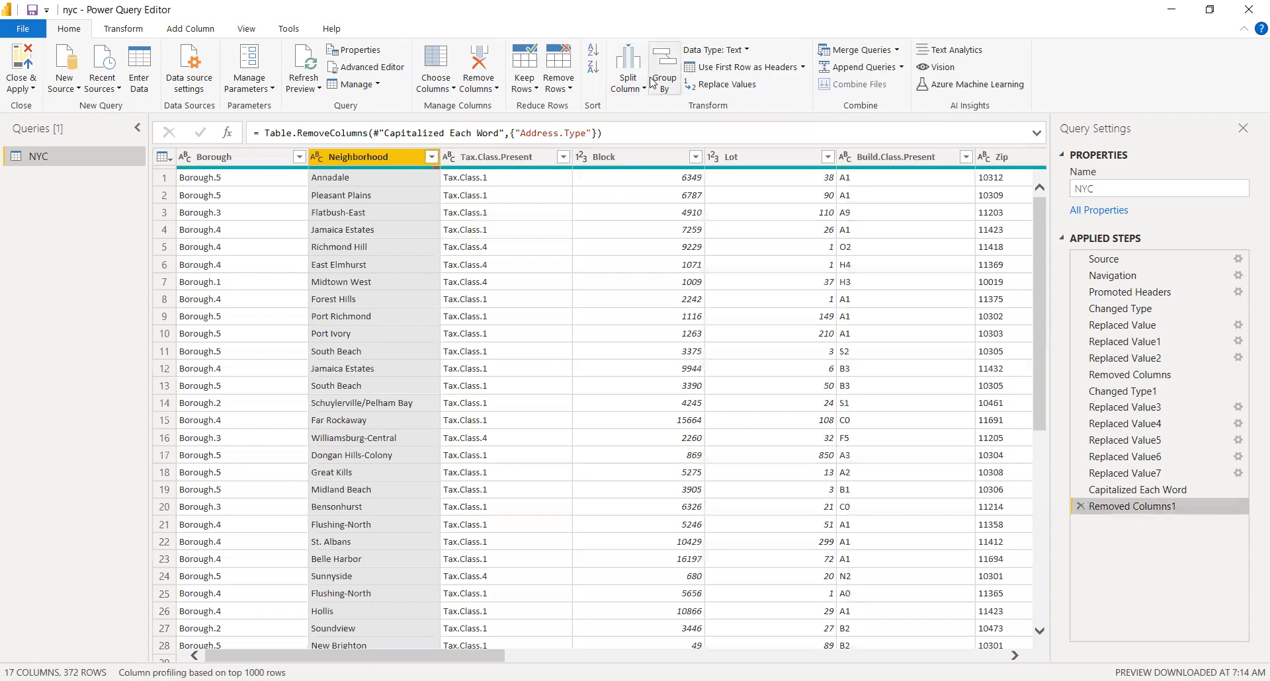
pyautogui.moveTo(460, 656); pyautogui.dragTo(962, 658)
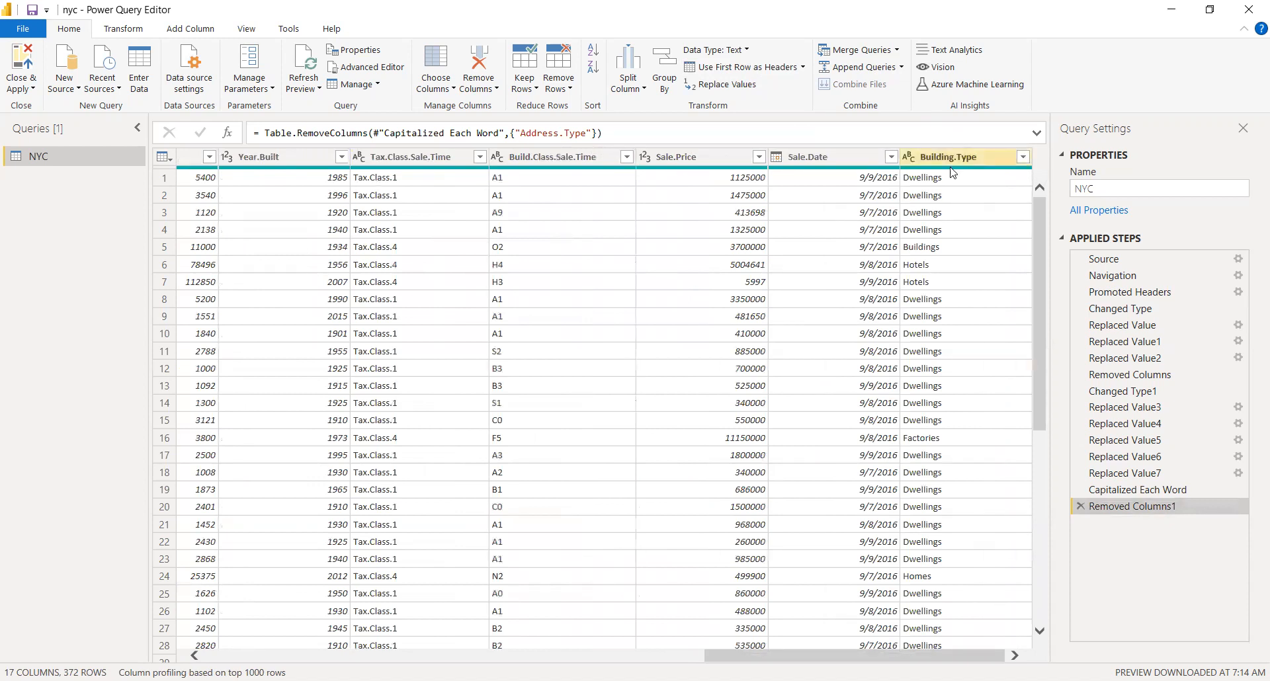
# Switch to todo.txt in Notepad++ and review the Building.Type entry and the building class fields under the normal dimensions
pyautogui.click(720, 85)
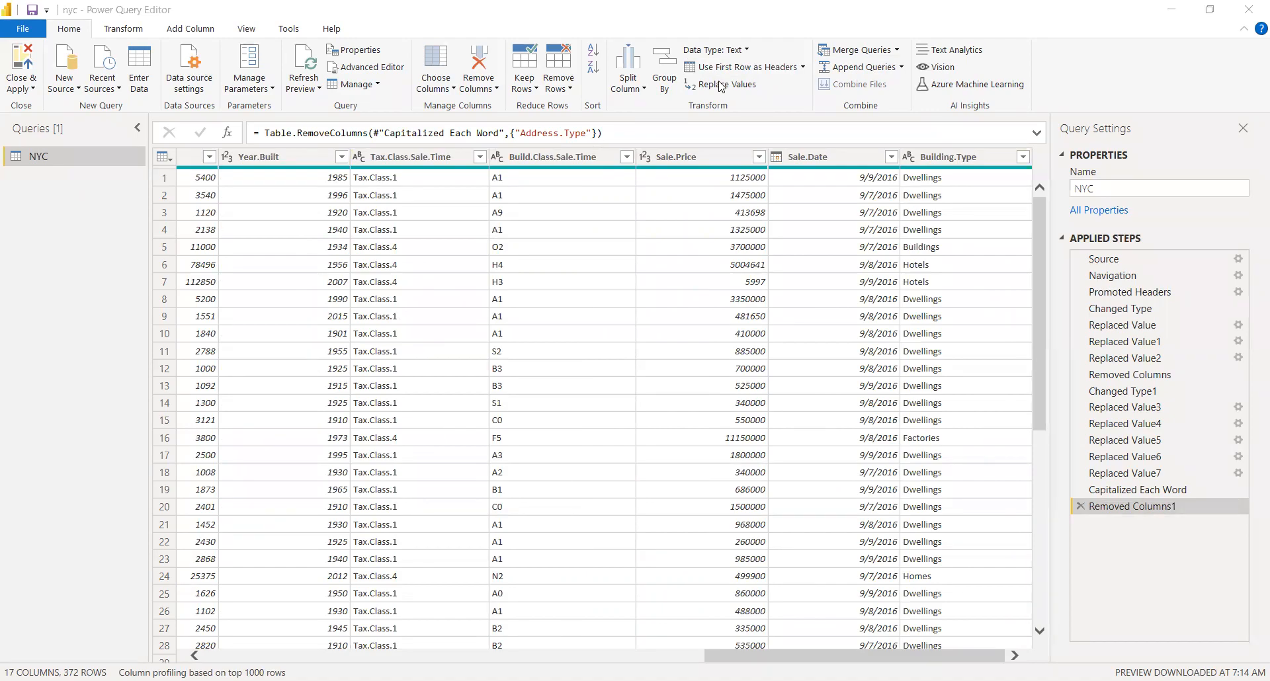
pyautogui.hotkey('alt', 'Tab')
pyautogui.moveTo(54, 231); pyautogui.dragTo(256, 238)
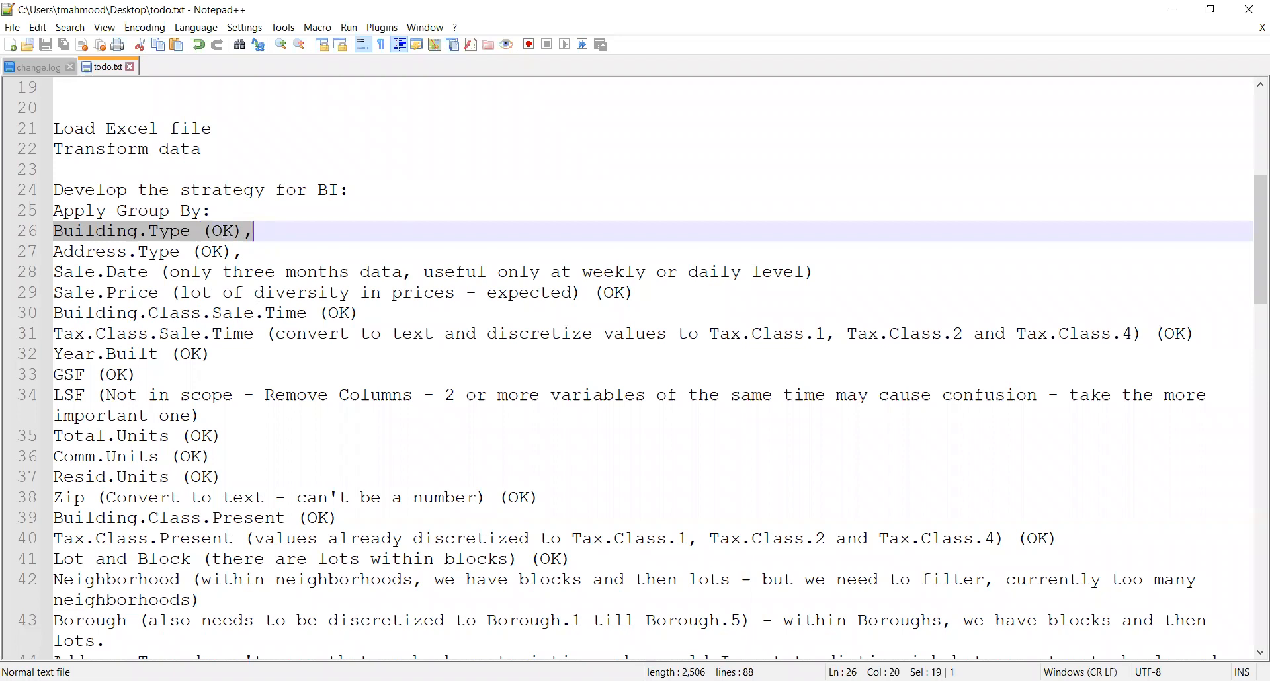
pyautogui.scroll(-5, 262, 309)
pyautogui.scroll(-2, 262, 308)
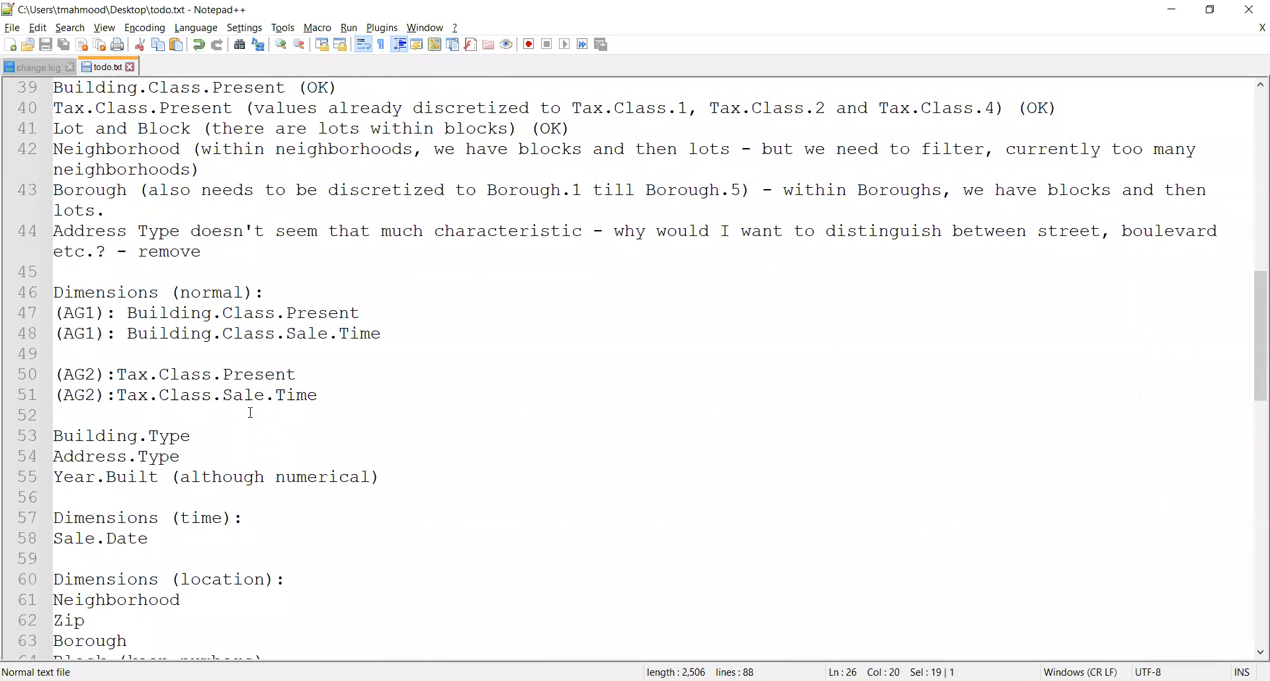
pyautogui.moveTo(267, 293); pyautogui.dragTo(18, 297)
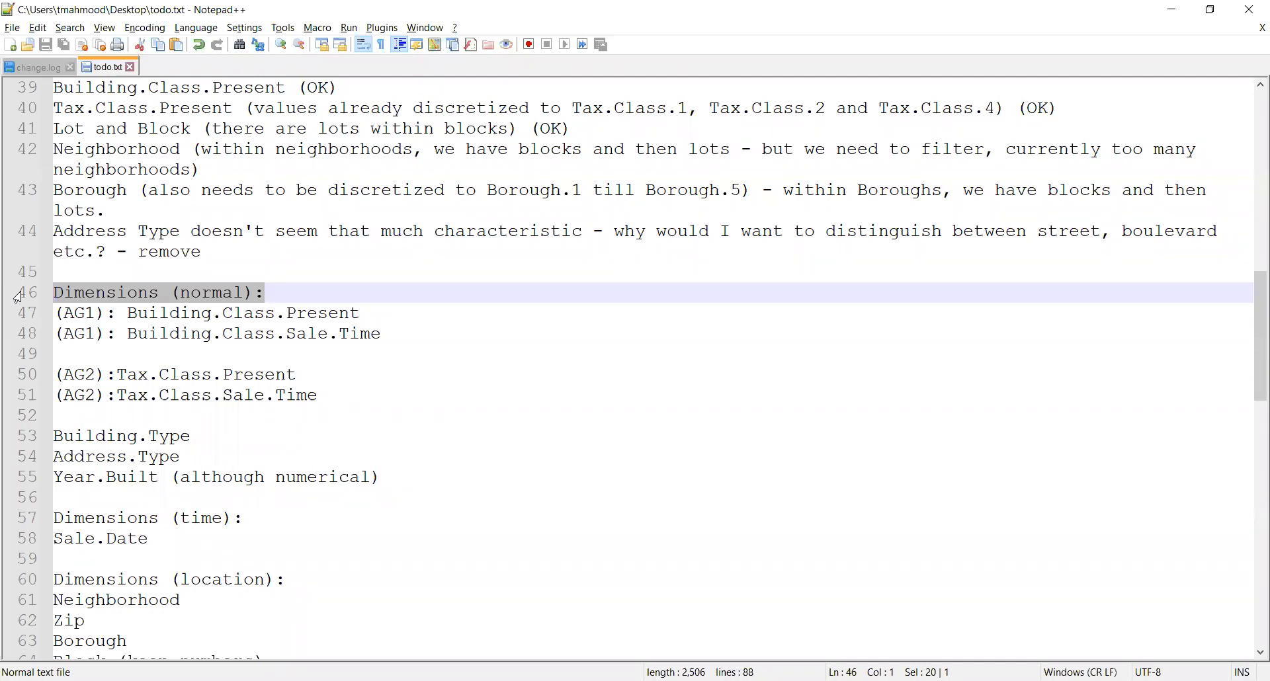
pyautogui.moveTo(126, 314); pyautogui.dragTo(372, 319)
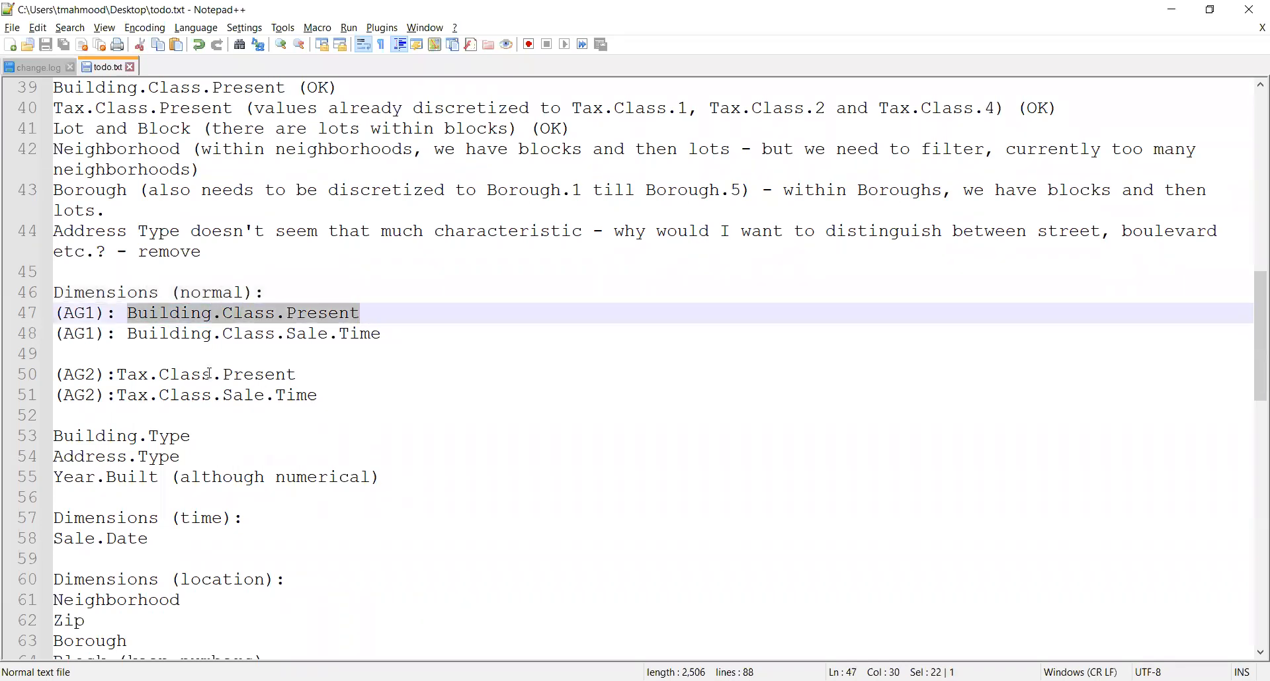
pyautogui.moveTo(127, 334); pyautogui.dragTo(382, 335)
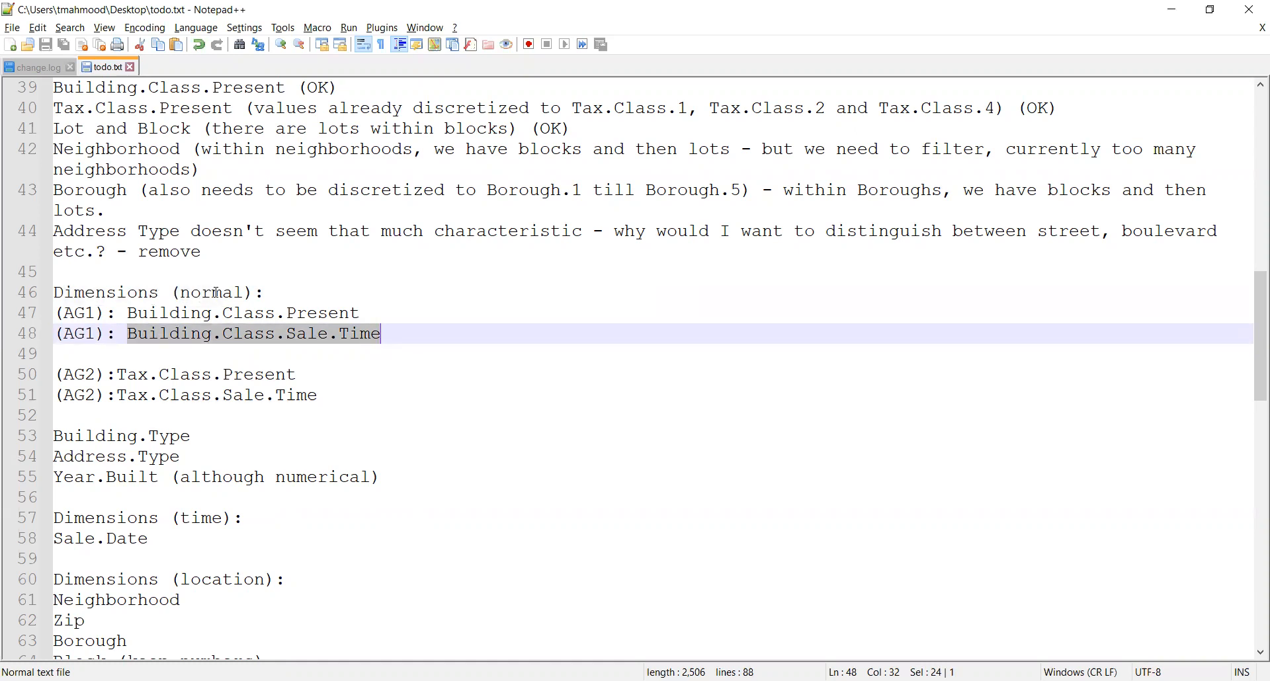
# Review the time dimension Sale.Date and the location dimensions from Neighborhood to Lot in the notes
pyautogui.scroll(-1, 176, 372)
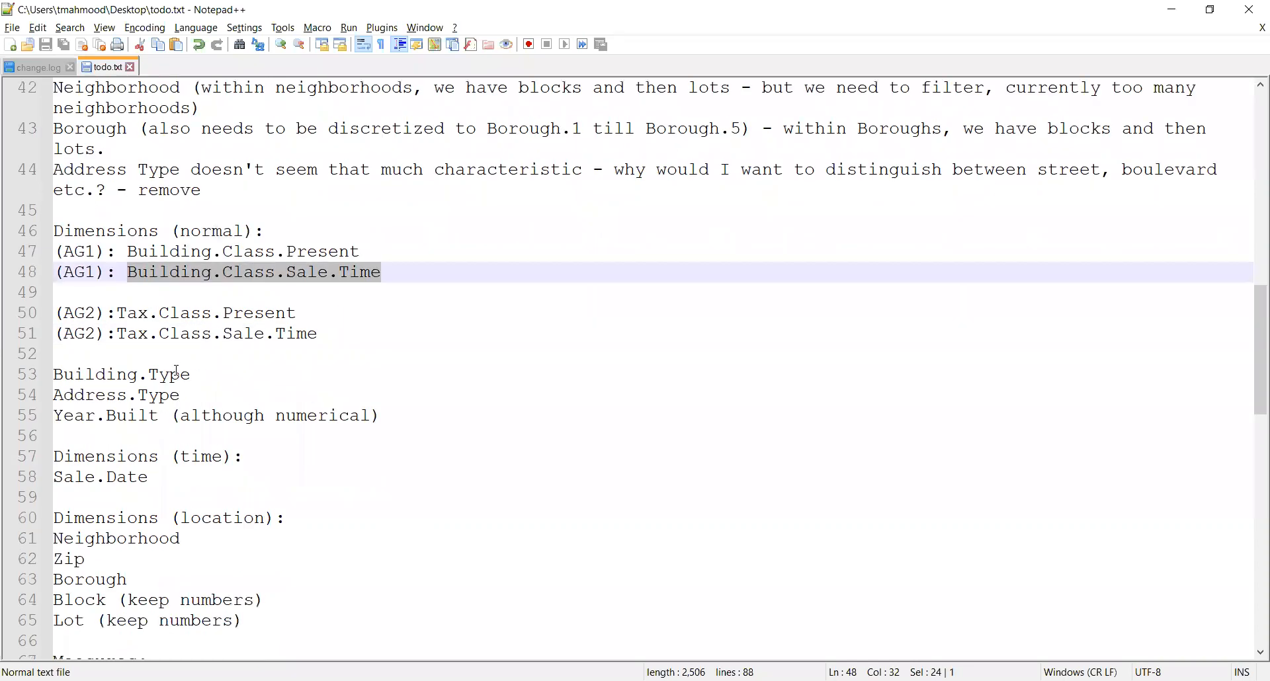
pyautogui.scroll(-1, 177, 371)
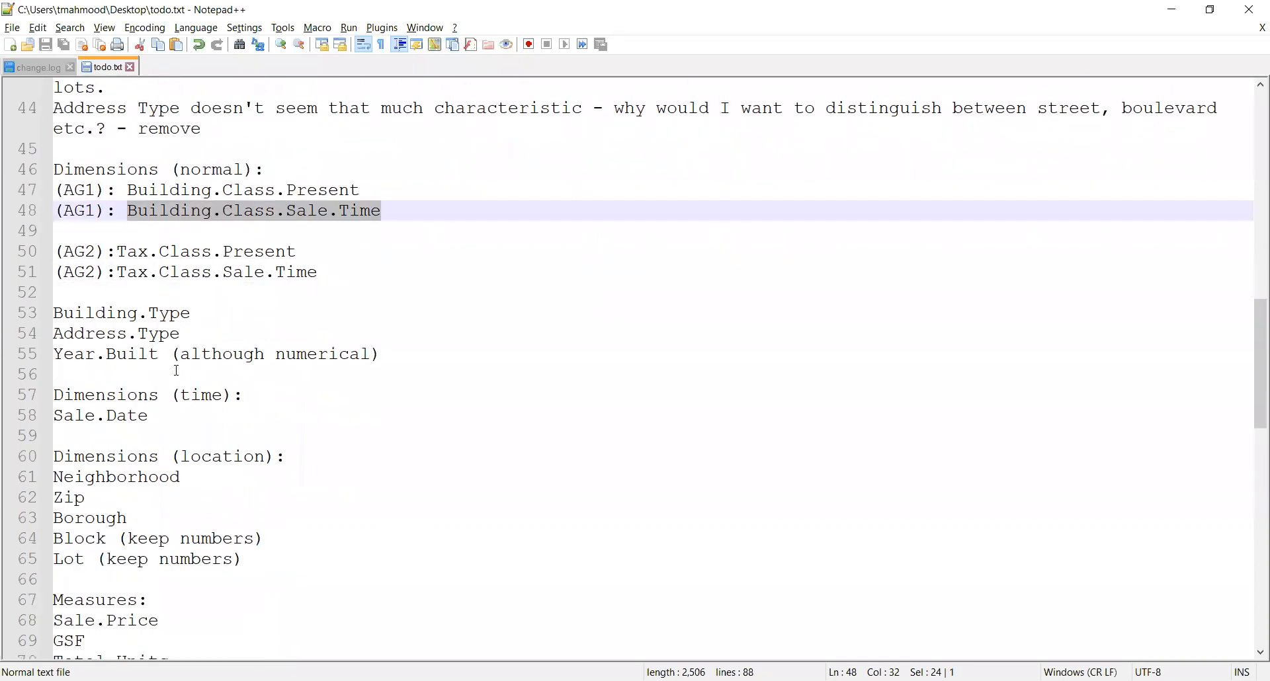
pyautogui.scroll(-1, 176, 372)
pyautogui.click(46, 334)
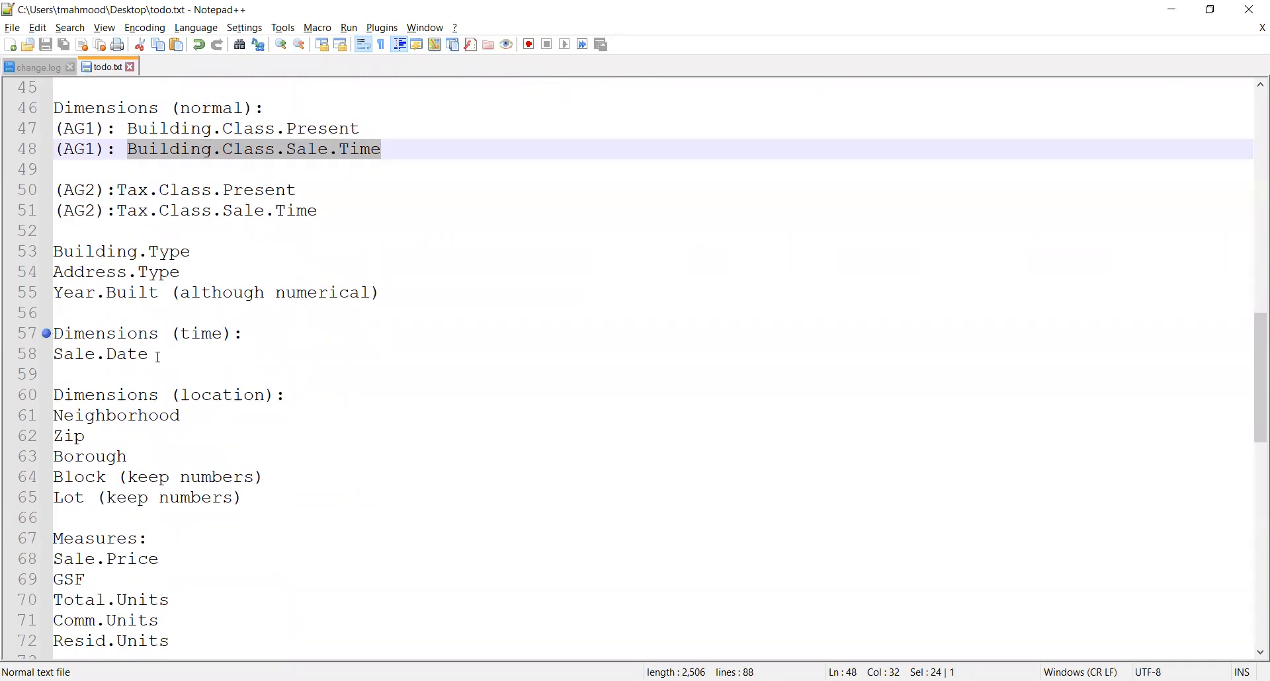
pyautogui.moveTo(151, 355); pyautogui.dragTo(39, 358)
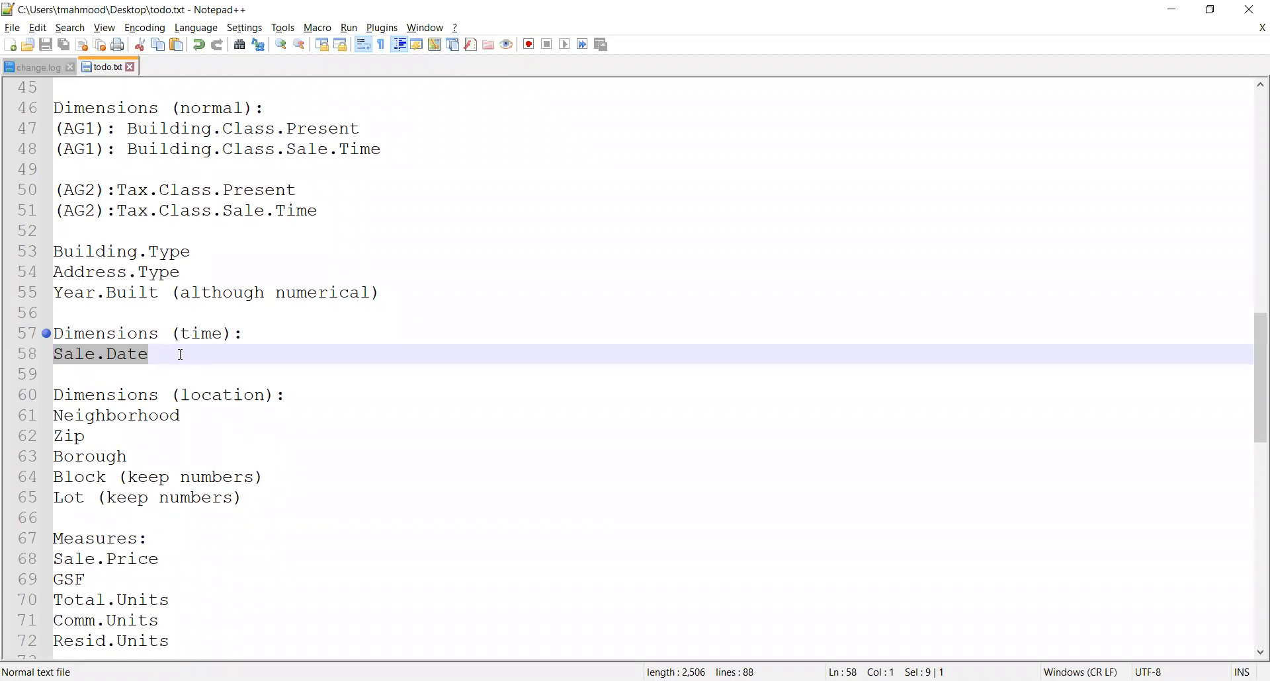
pyautogui.moveTo(166, 358); pyautogui.dragTo(41, 357)
pyautogui.scroll(-1, 187, 430)
pyautogui.moveTo(264, 436); pyautogui.dragTo(41, 359)
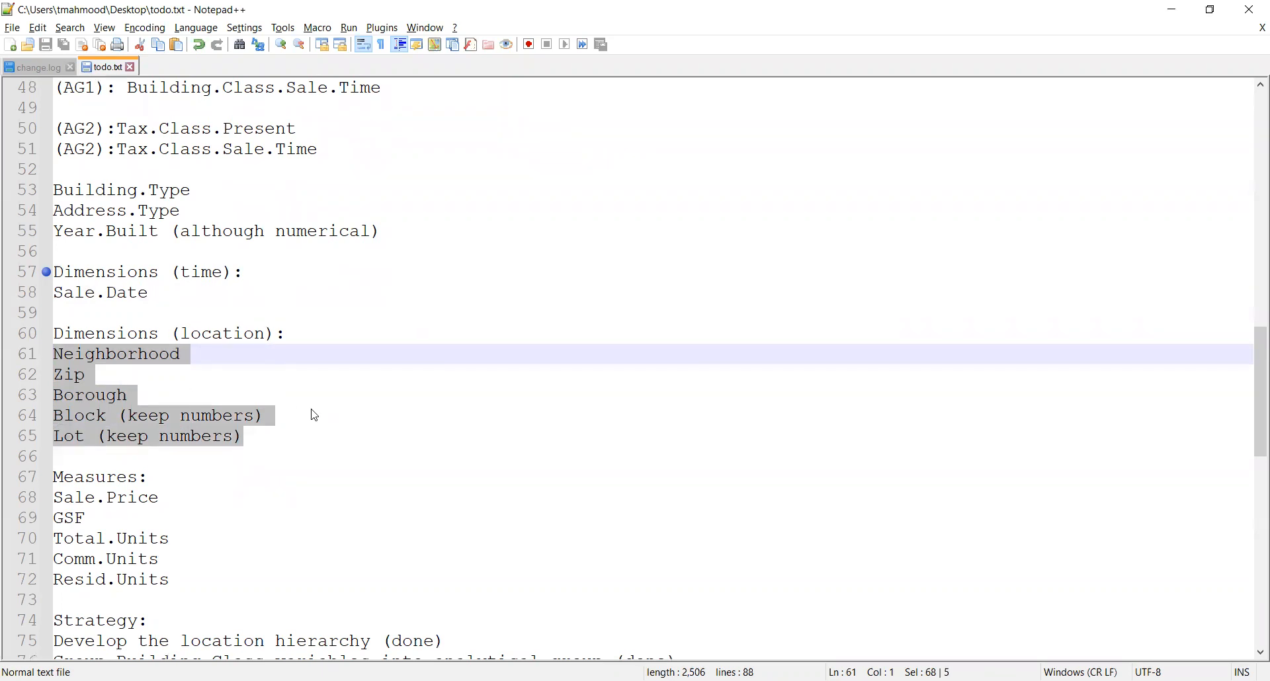
# Review the Apply Group By list in the notes at a larger text size, and return to the Power Query Editor
pyautogui.scroll(9, 314, 416)
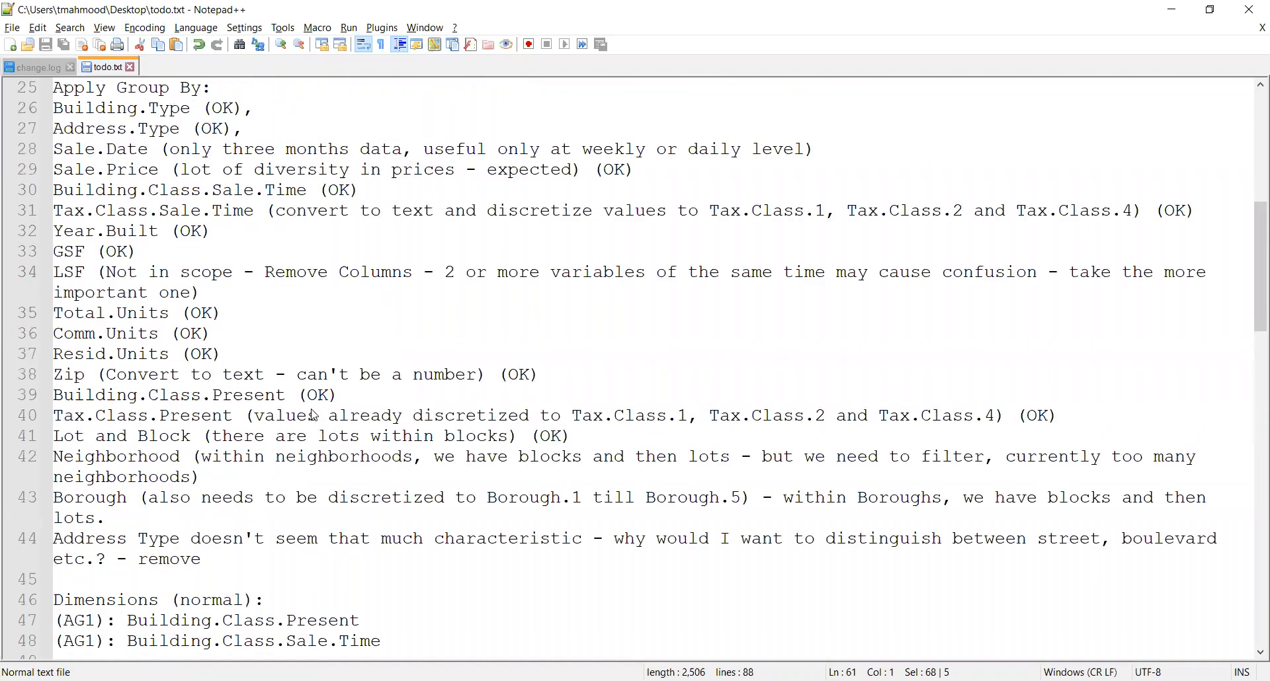
pyautogui.scroll(3, 314, 415)
pyautogui.click(216, 271)
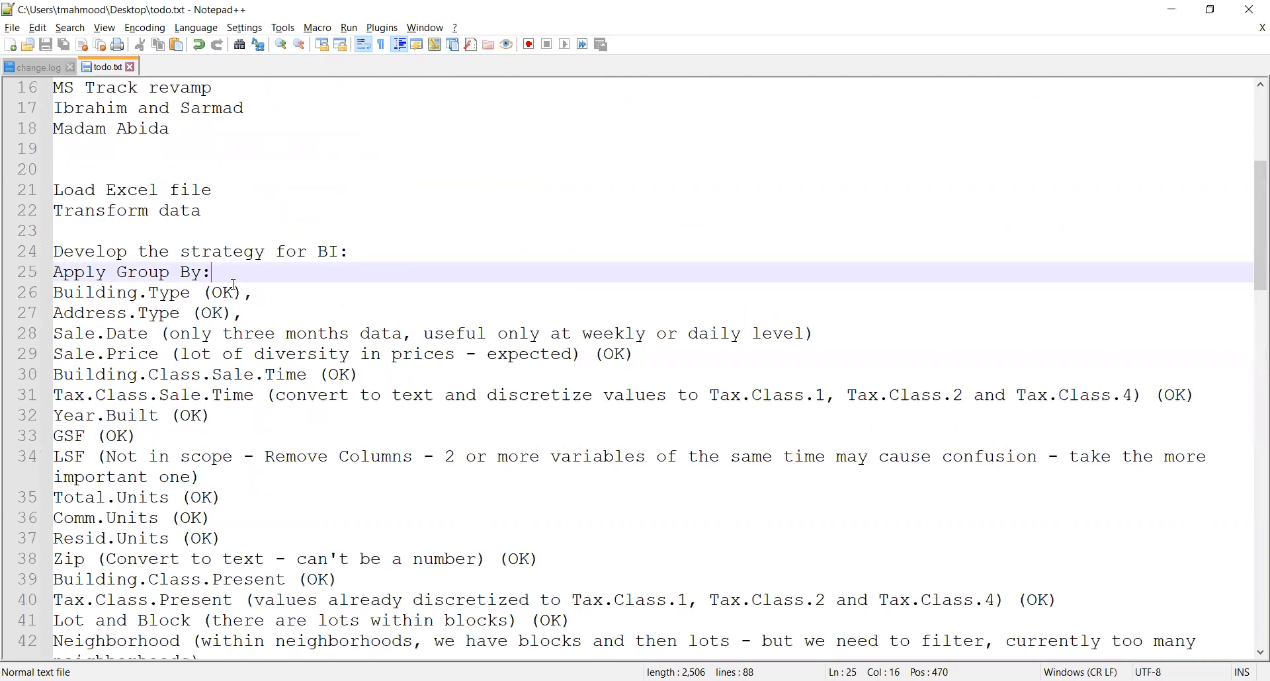
pyautogui.scroll(2, 327, 370)
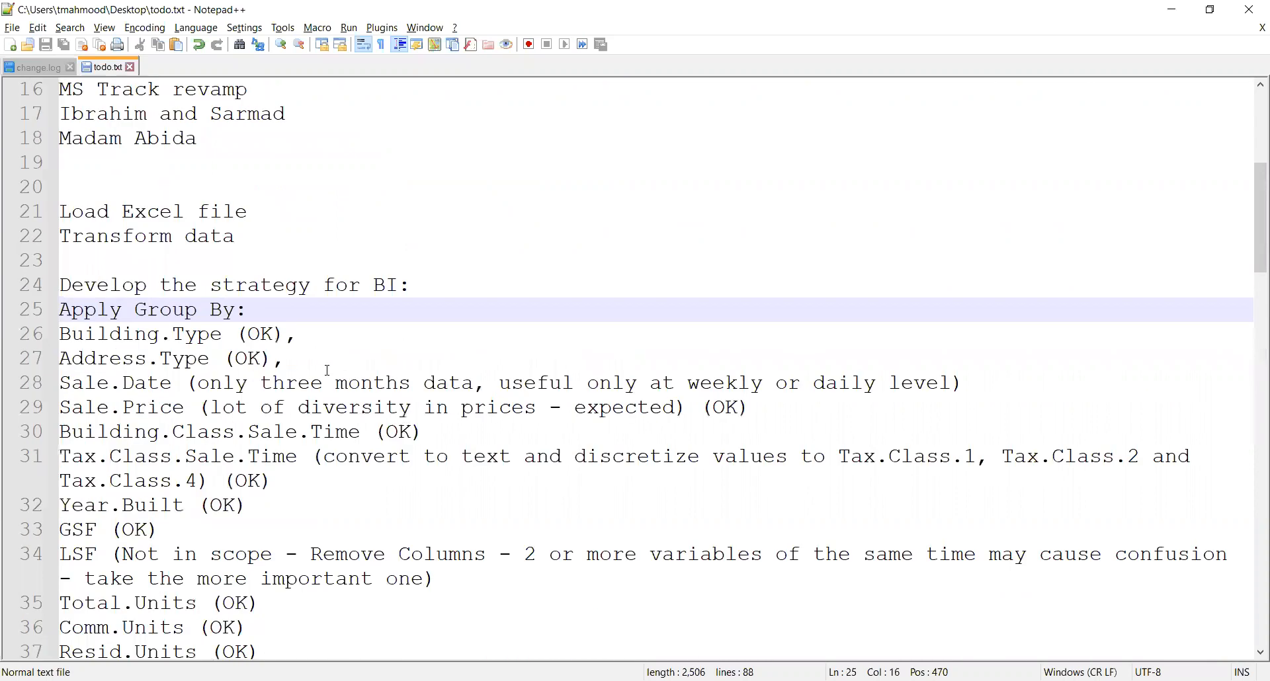
pyautogui.scroll(-2, 327, 371)
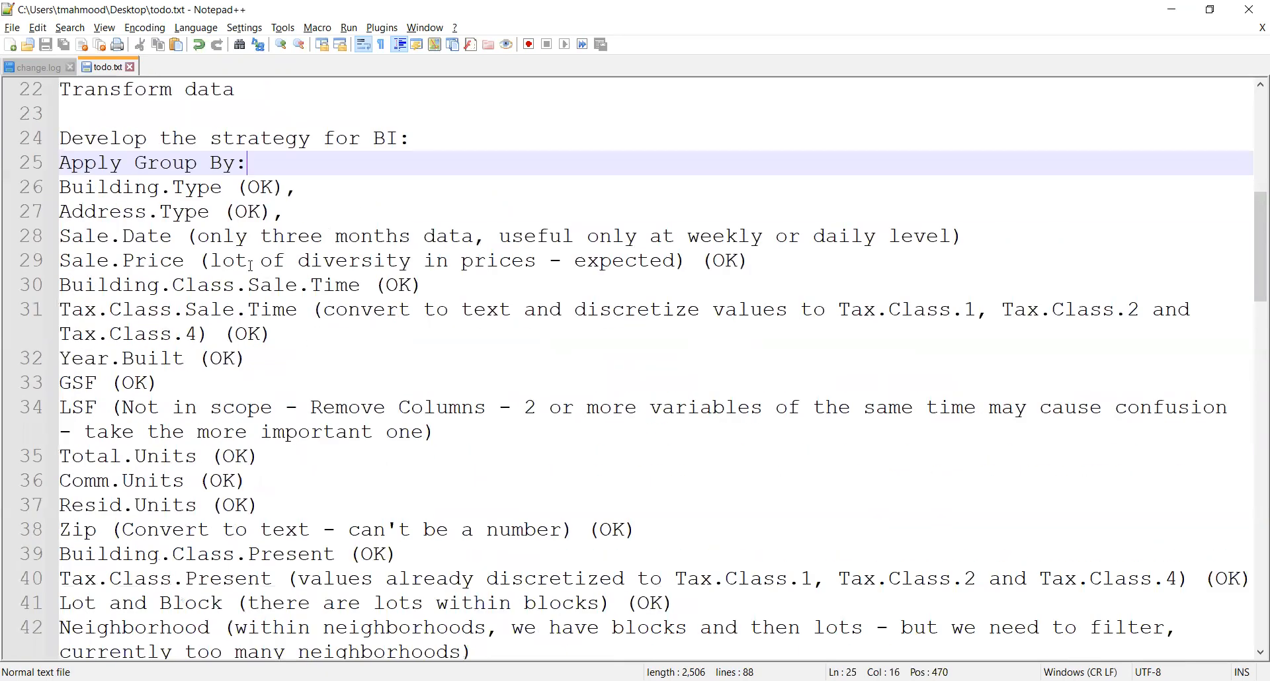
pyautogui.scroll(1, 218, 252)
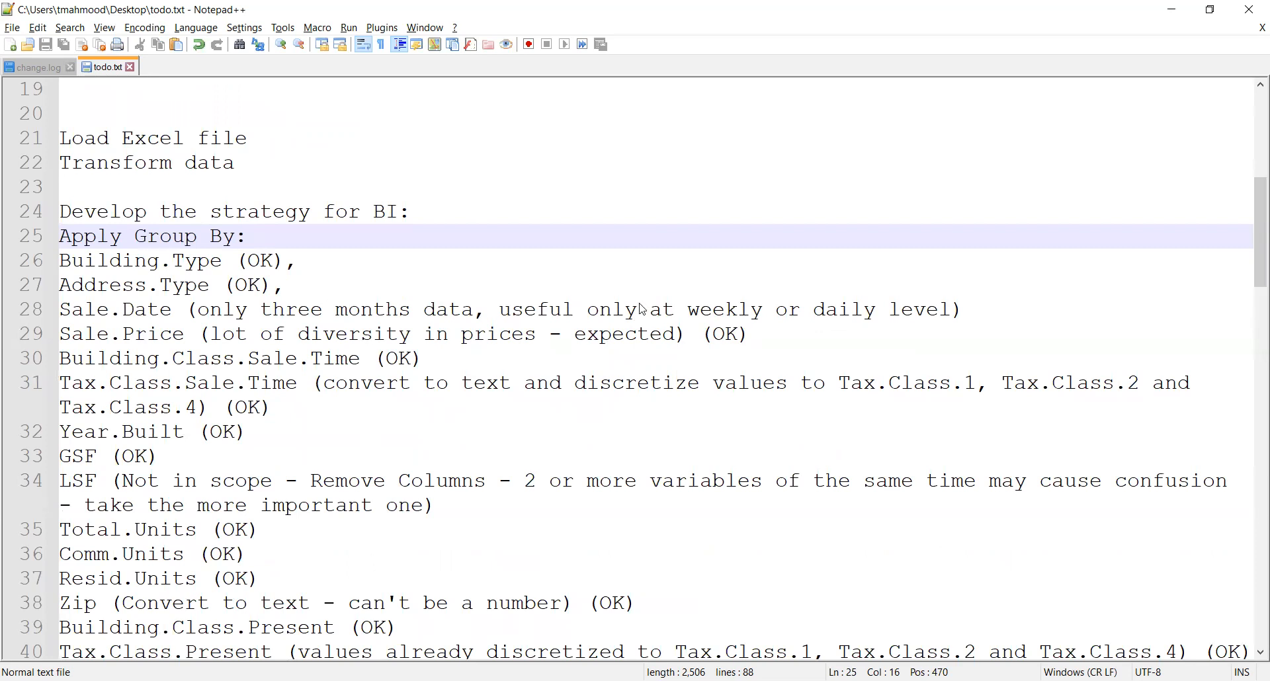
pyautogui.hotkey('alt', 'Tab')
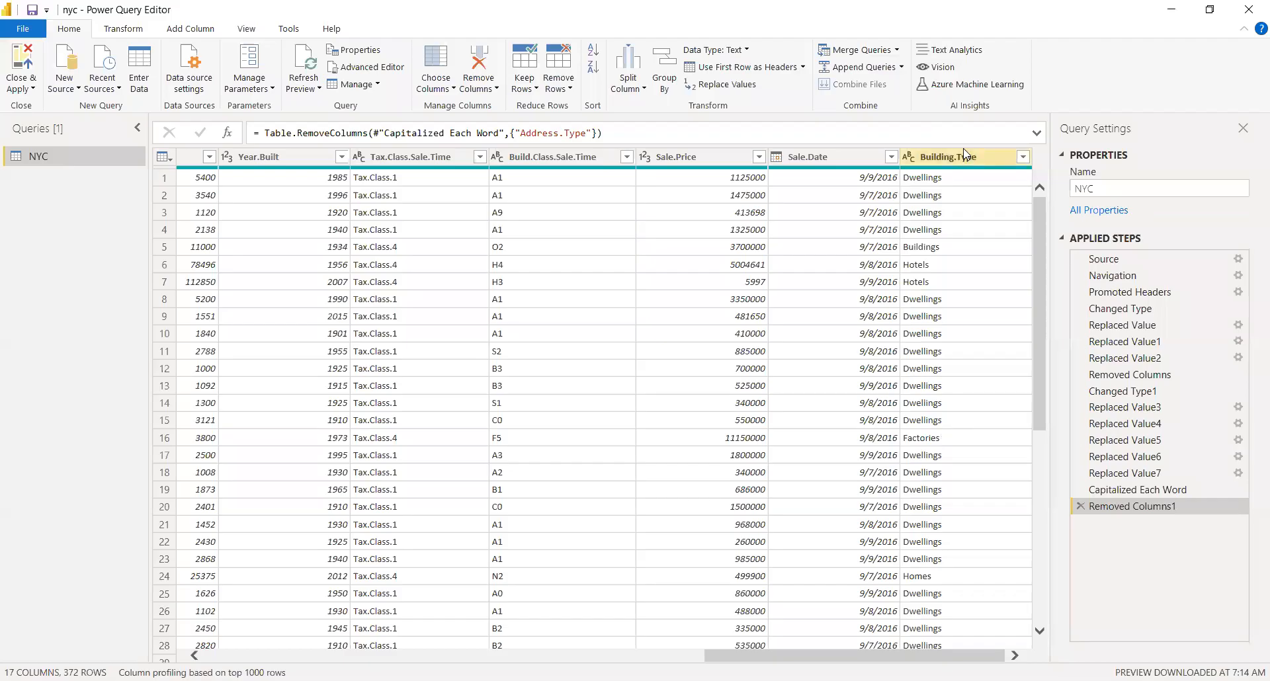
# Select the Building.Type column for grouping, and switch to todo.txt in Notepad++ to check the Address.Type entry under Apply Group By
pyautogui.click(963, 155)
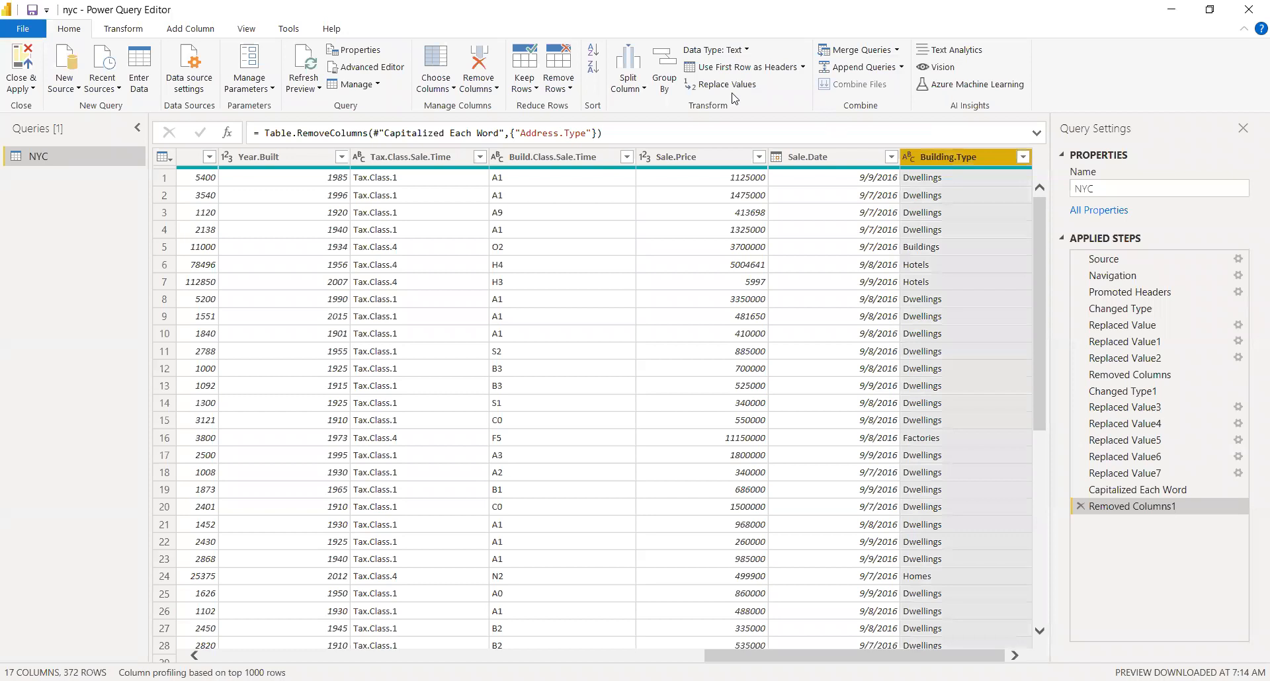
pyautogui.click(661, 80)
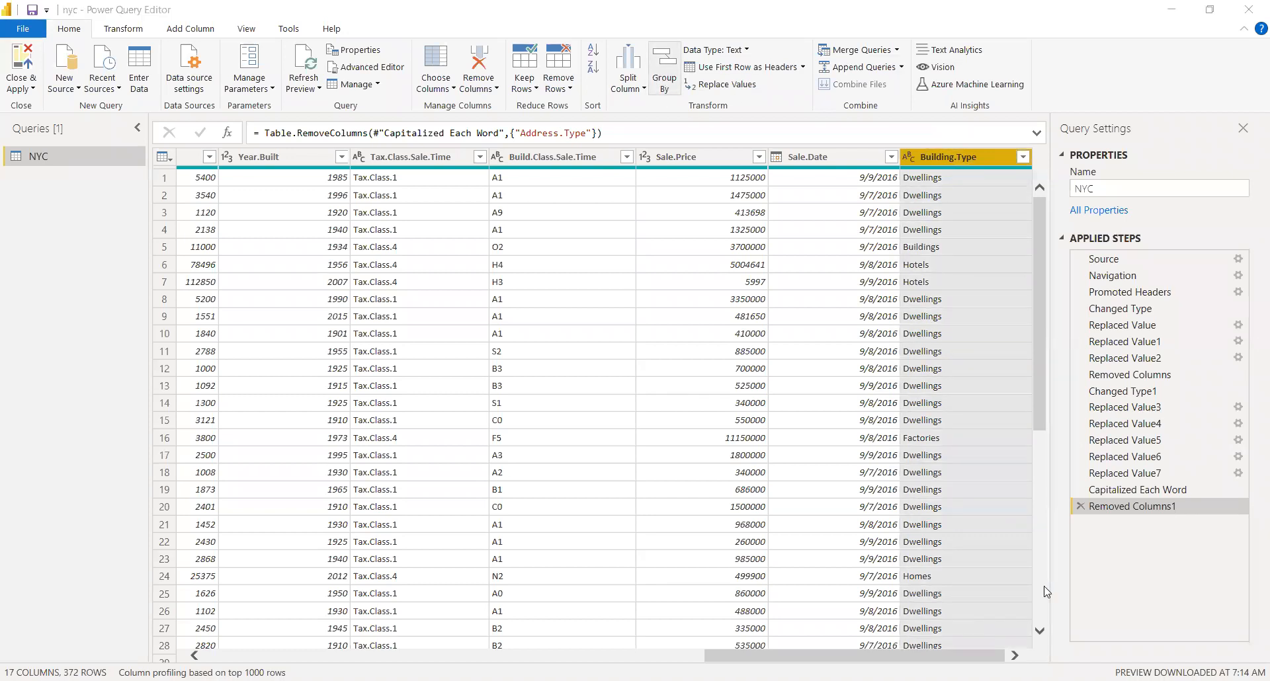
pyautogui.hotkey('alt', 'Tab')
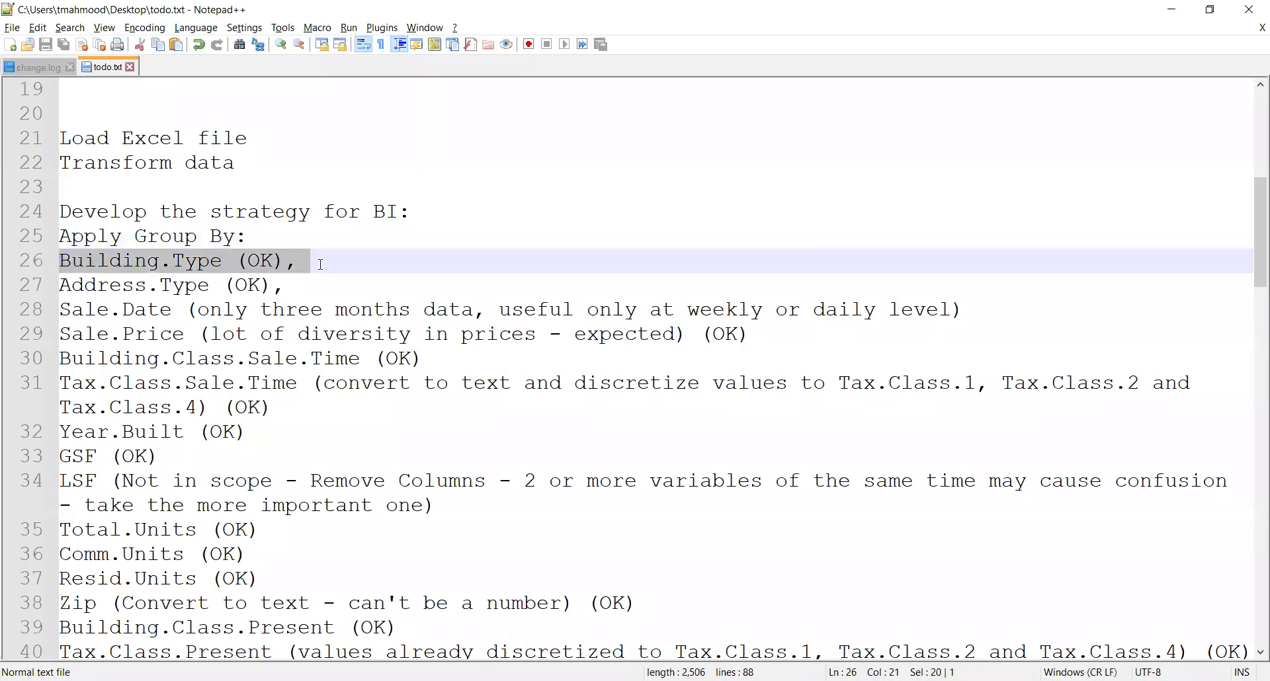
pyautogui.moveTo(61, 285)
pyautogui.mouseDown()
pyautogui.moveTo(318, 291)
pyautogui.moveTo(60, 285)
pyautogui.mouseUp()
pyautogui.click(291, 291)
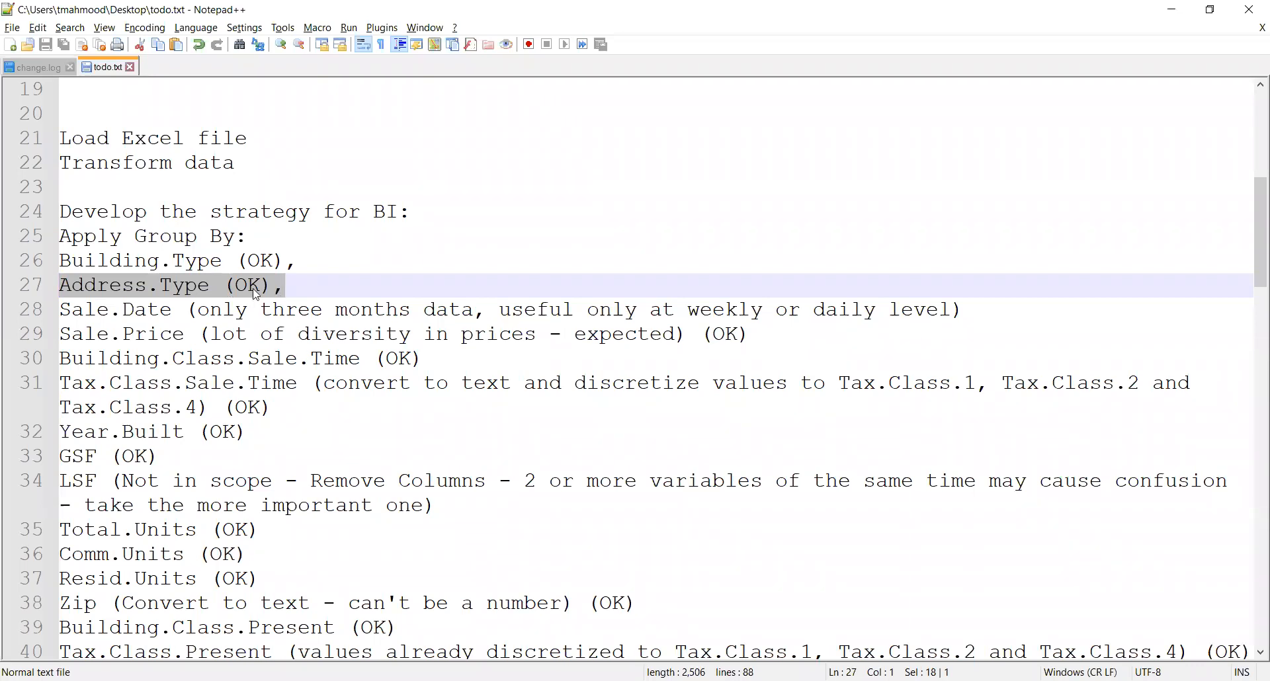
# Read through the notes from the Apply Group By list to the Address Type remark and the normal dimensions
pyautogui.scroll(-5, 256, 294)
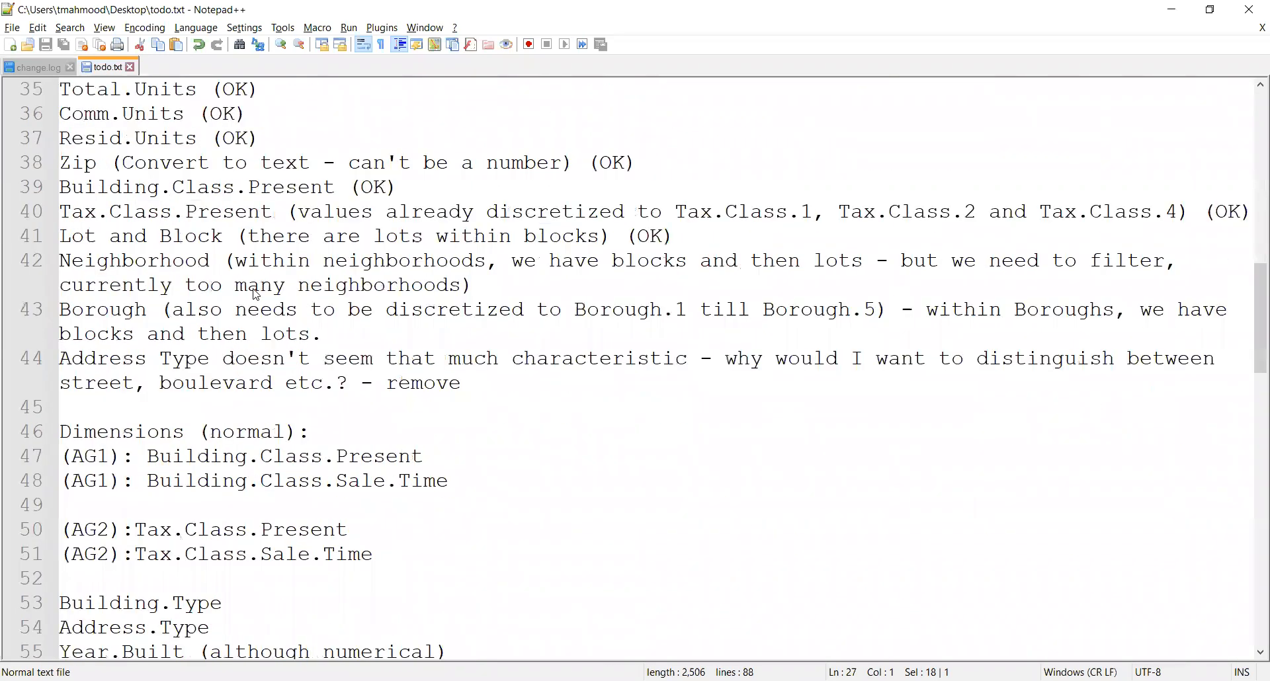
pyautogui.scroll(-3, 256, 294)
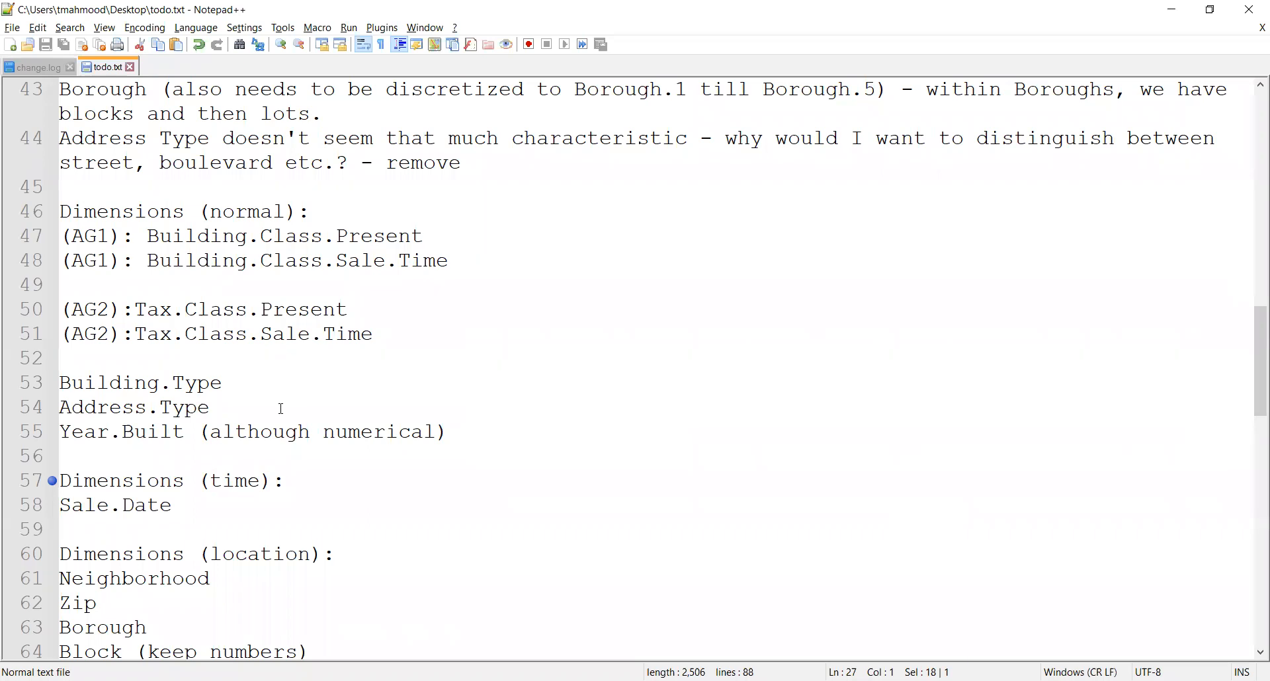
pyautogui.scroll(-1, 281, 409)
pyautogui.scroll(12, 281, 409)
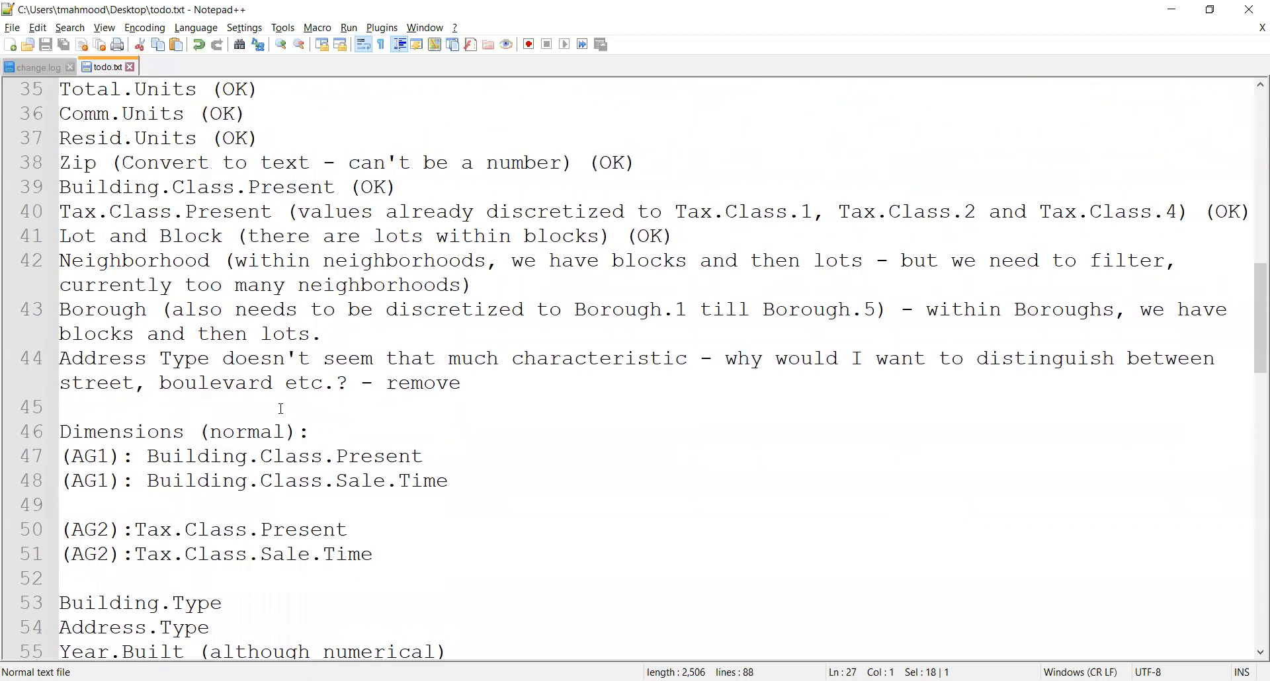
pyautogui.scroll(-9, 208, 360)
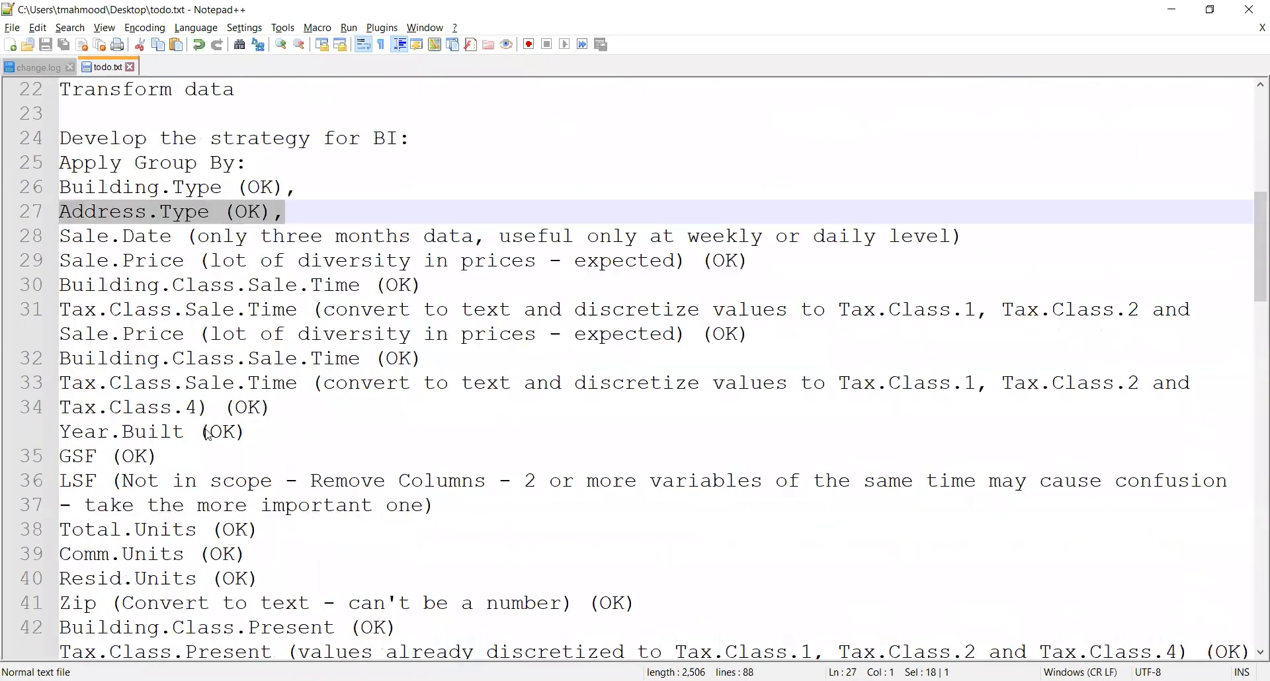
pyautogui.scroll(-1, 210, 430)
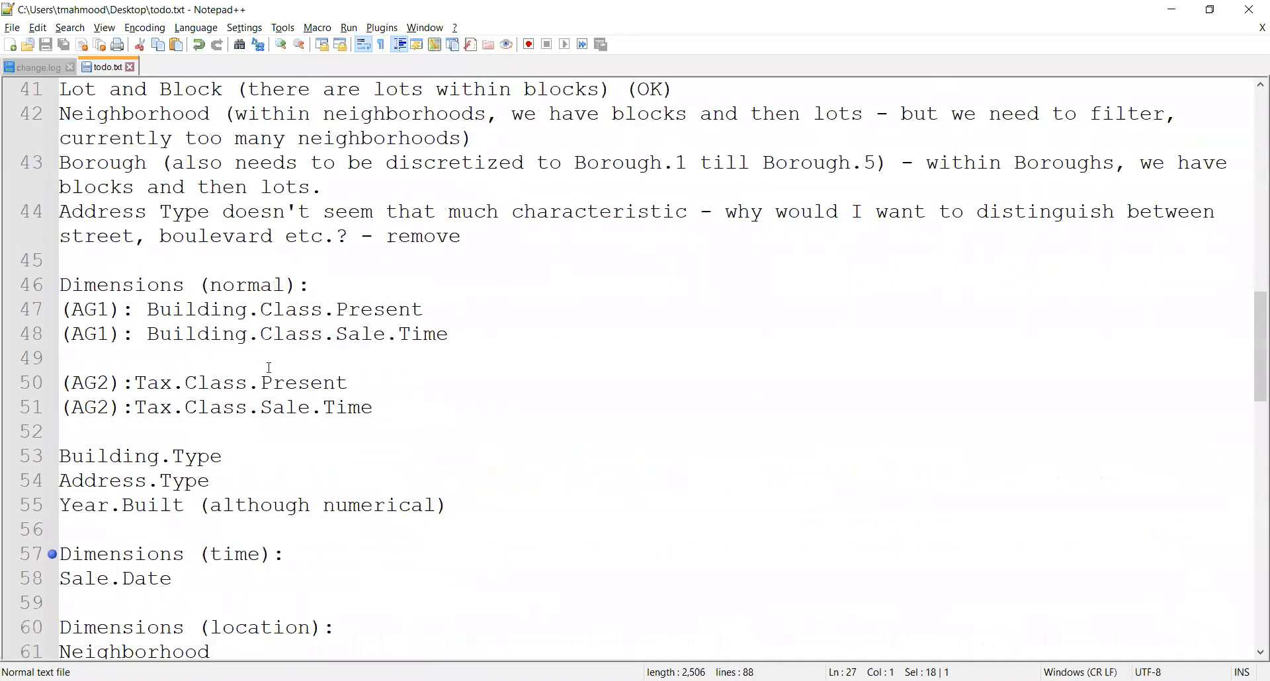
pyautogui.scroll(-1, 221, 443)
# Examine Building.Type and Address.Type under the normal dimensions in comparison with the AG1 and AG2 class fields
pyautogui.moveTo(231, 387); pyautogui.dragTo(58, 385)
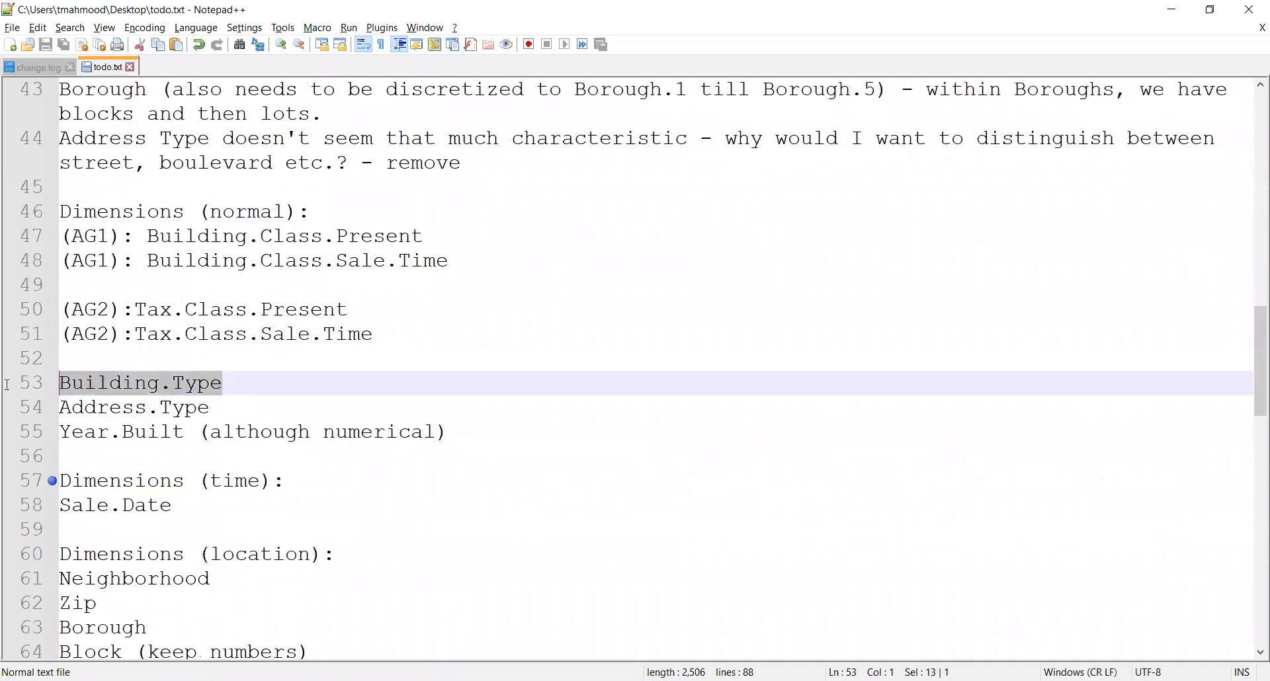
pyautogui.moveTo(214, 408); pyautogui.dragTo(16, 411)
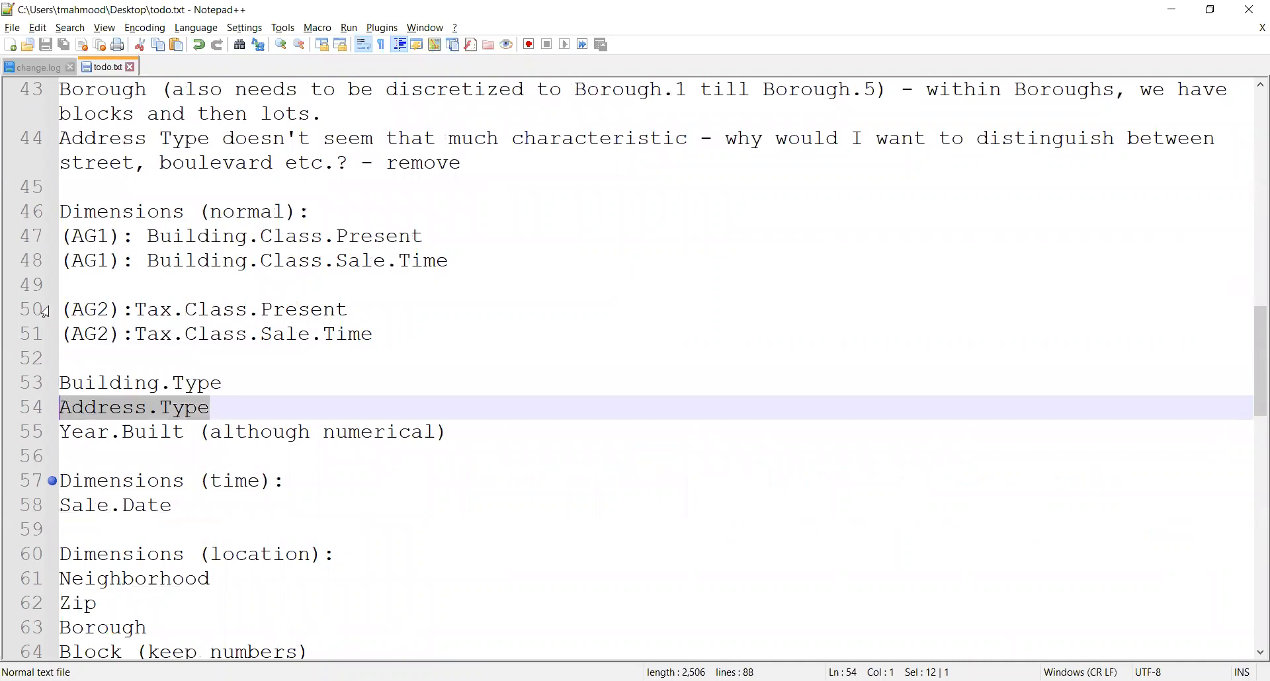
pyautogui.doubleClick(89, 238)
pyautogui.doubleClick(85, 309)
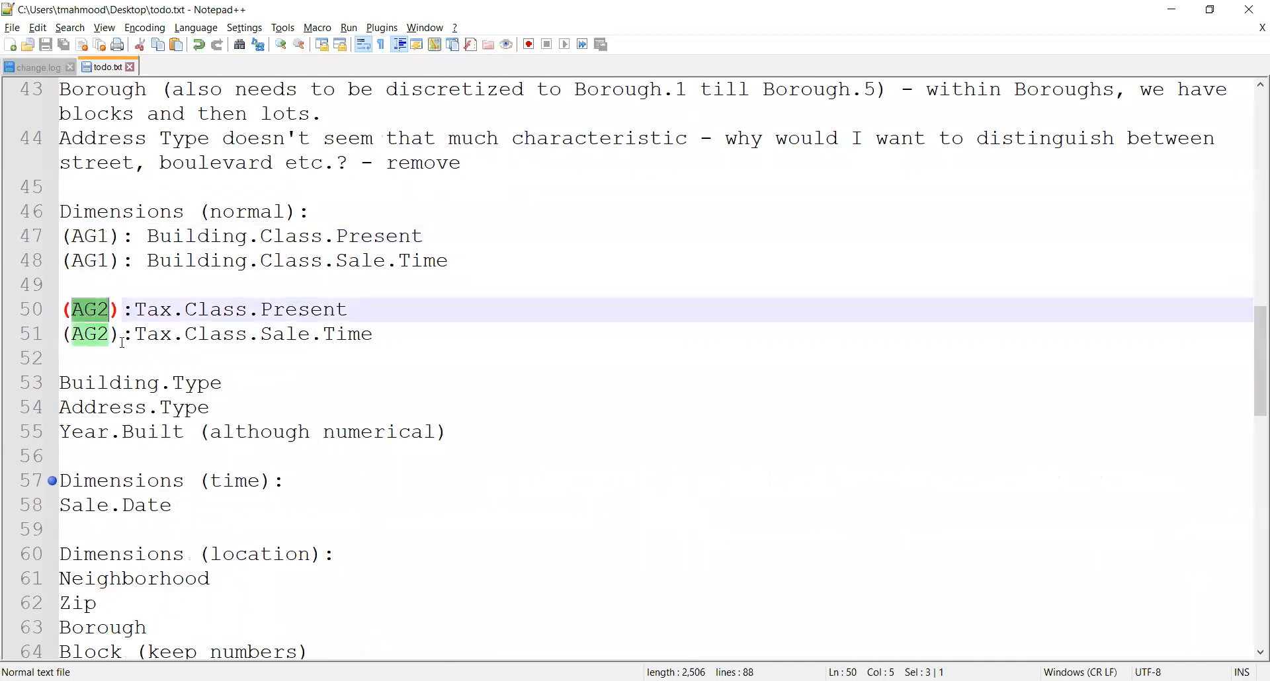
pyautogui.moveTo(228, 384); pyautogui.dragTo(10, 384)
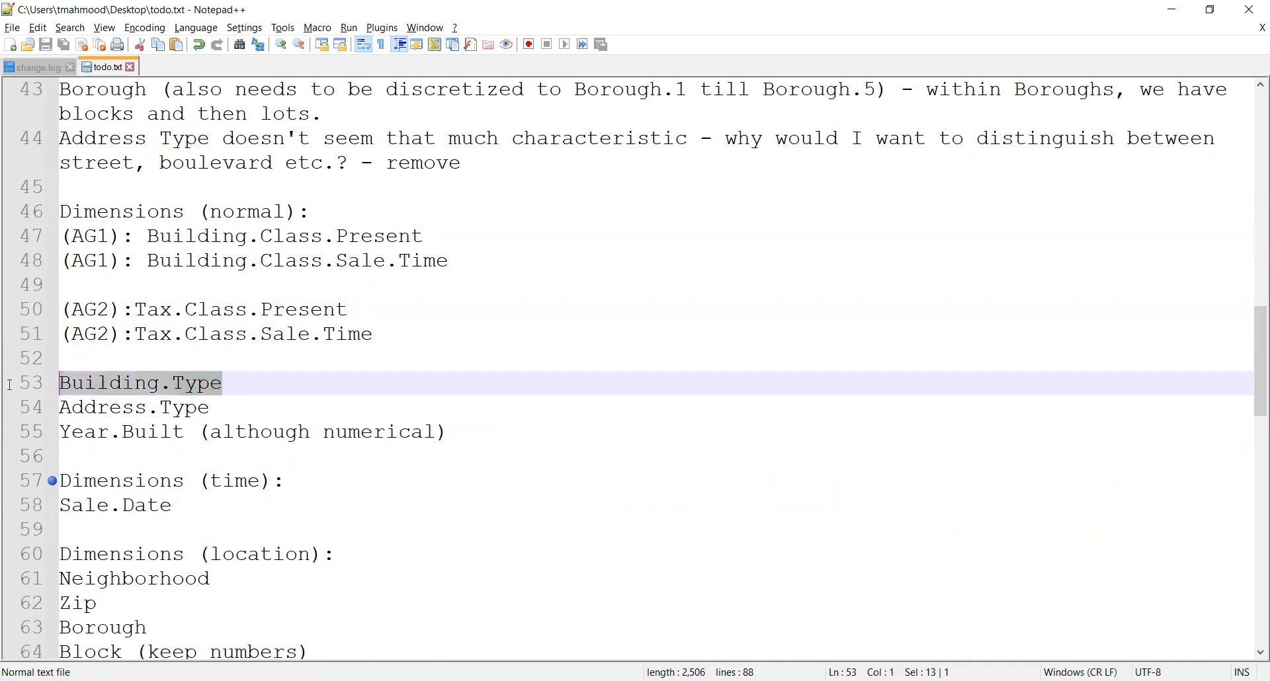
pyautogui.moveTo(212, 408); pyautogui.dragTo(60, 408)
pyautogui.moveTo(59, 212); pyautogui.dragTo(311, 212)
pyautogui.moveTo(233, 401); pyautogui.dragTo(55, 376)
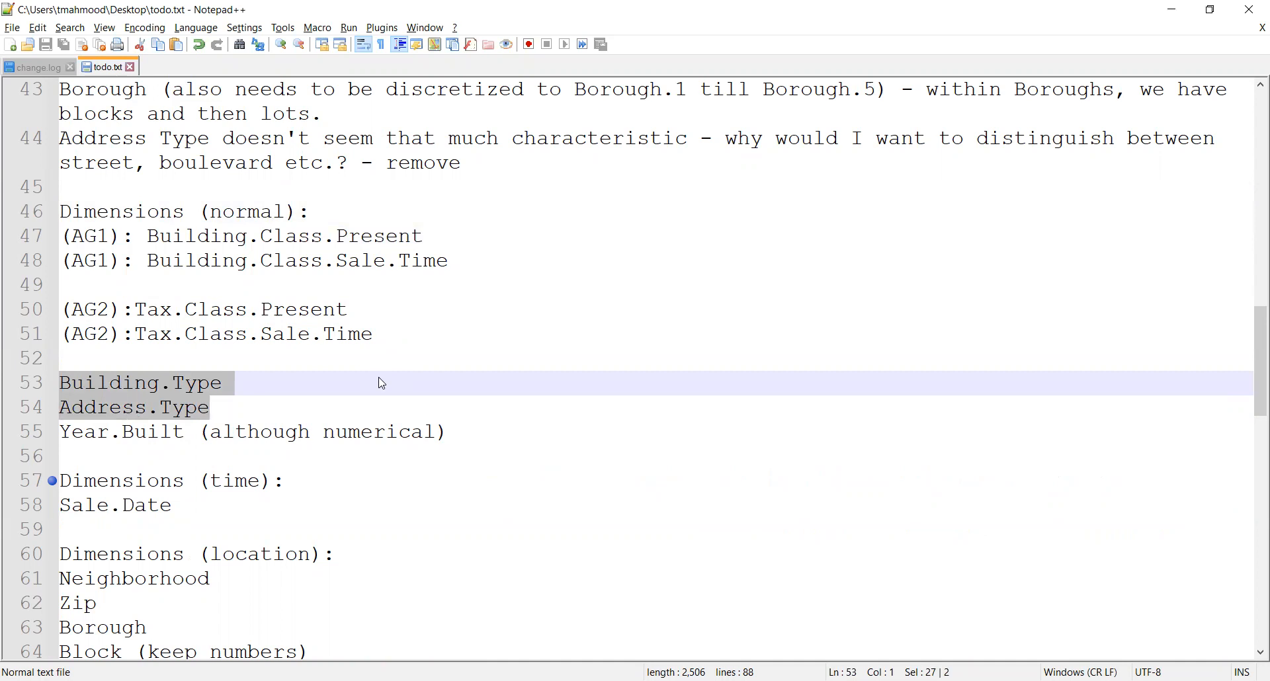
# Find the Sale.Date entry in the Apply Group By list of the notes, and return to the Power Query Editor
pyautogui.scroll(4, 382, 384)
pyautogui.scroll(5, 381, 384)
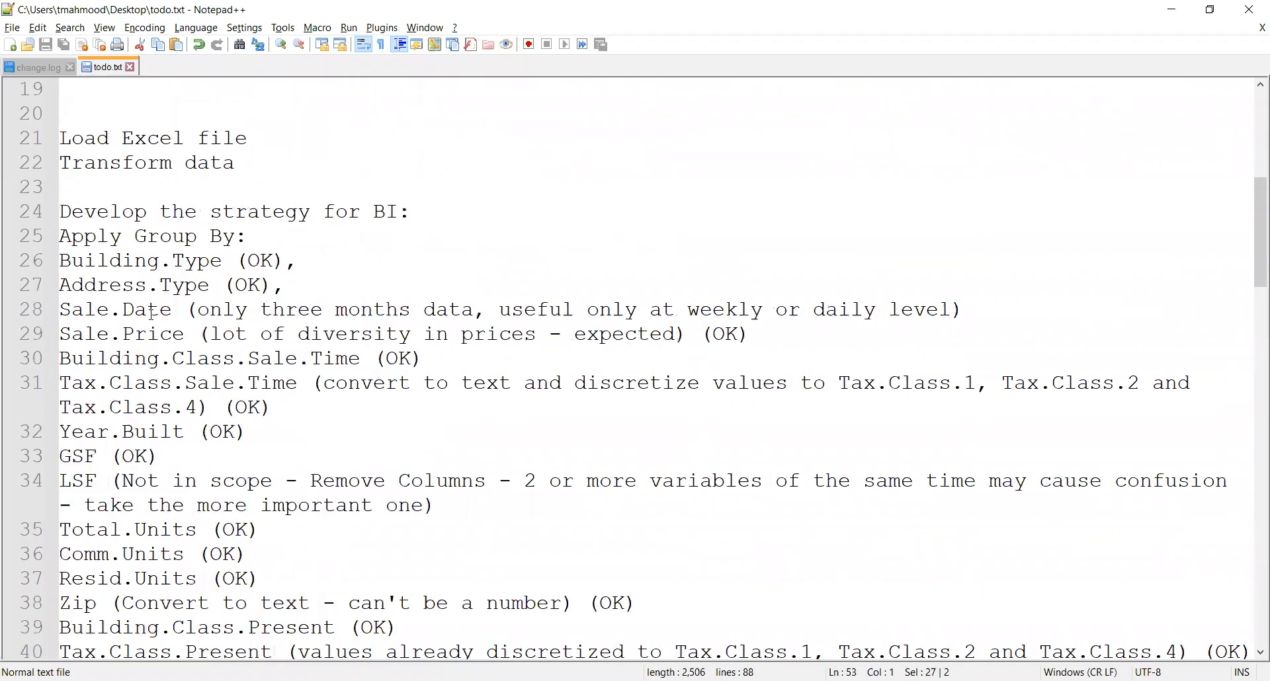
pyautogui.moveTo(64, 311); pyautogui.dragTo(172, 311)
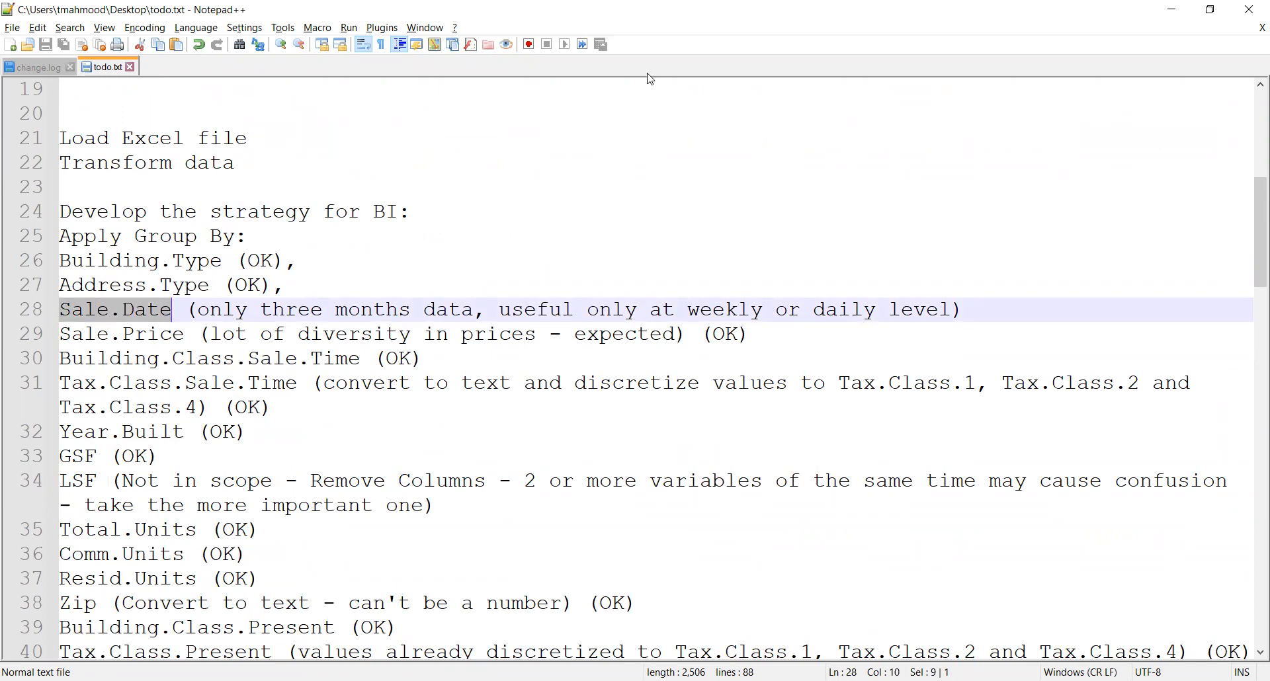
pyautogui.hotkey('alt', 'Tab')
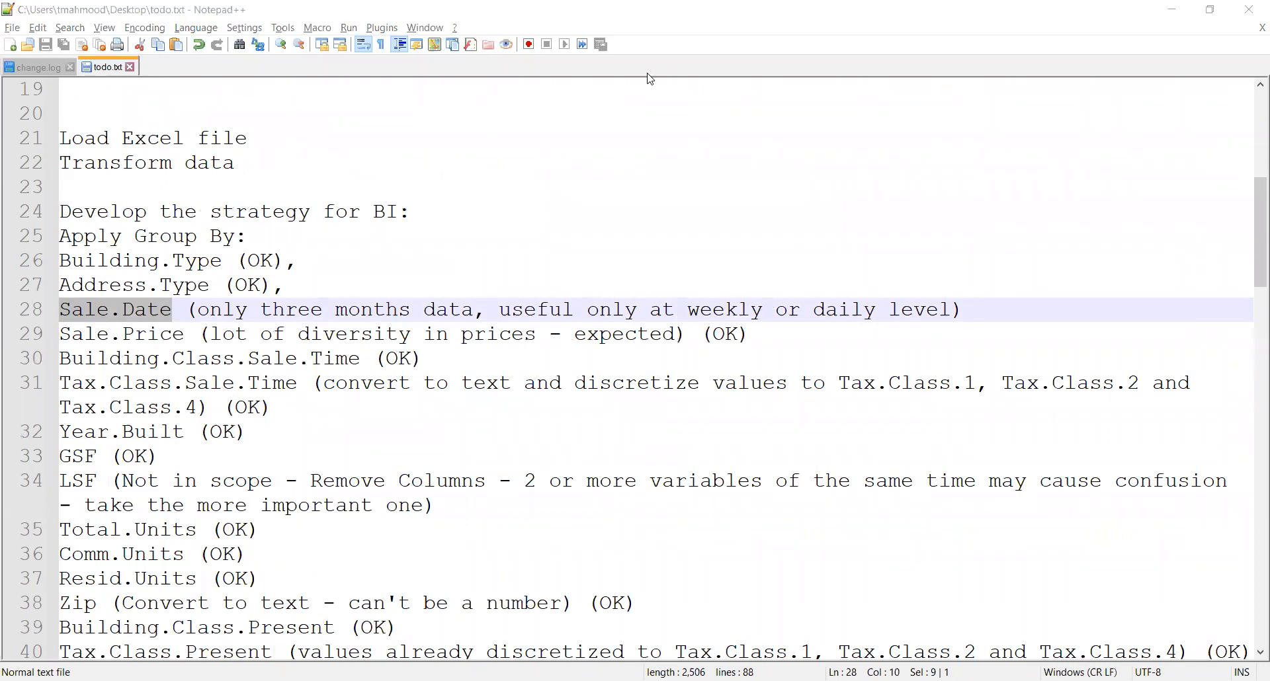
pyautogui.click(691, 157)
pyautogui.rightClick(690, 157)
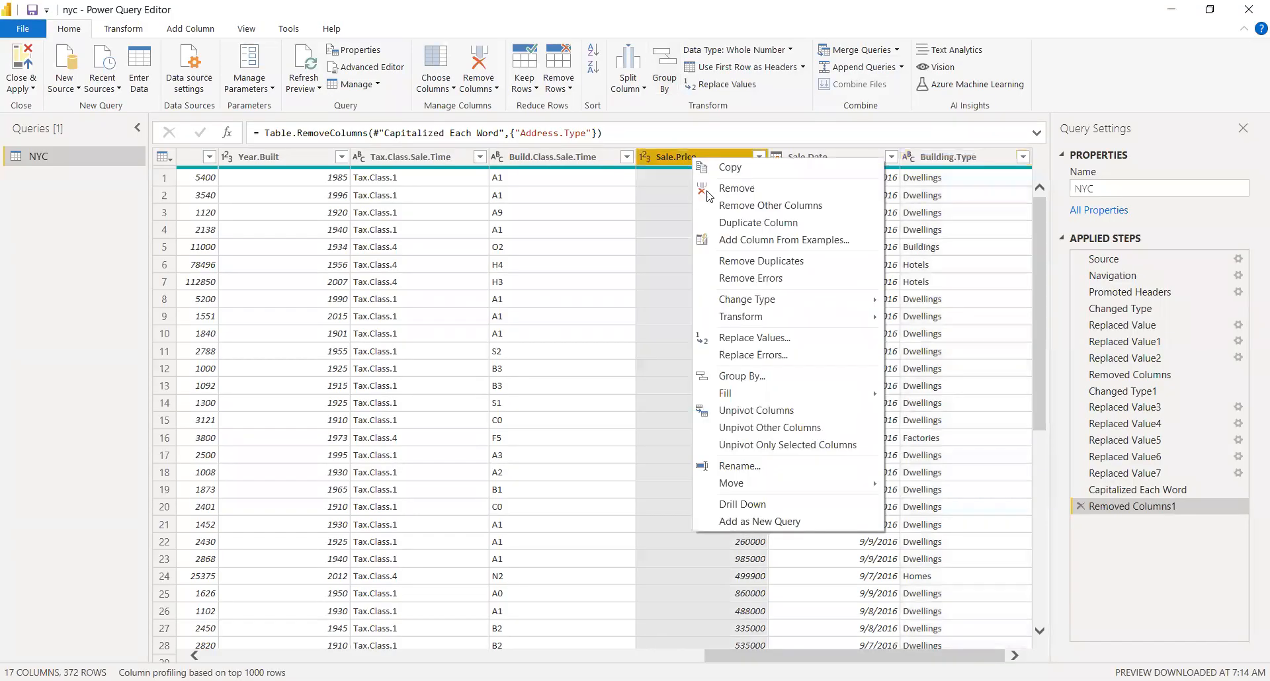
pyautogui.click(760, 377)
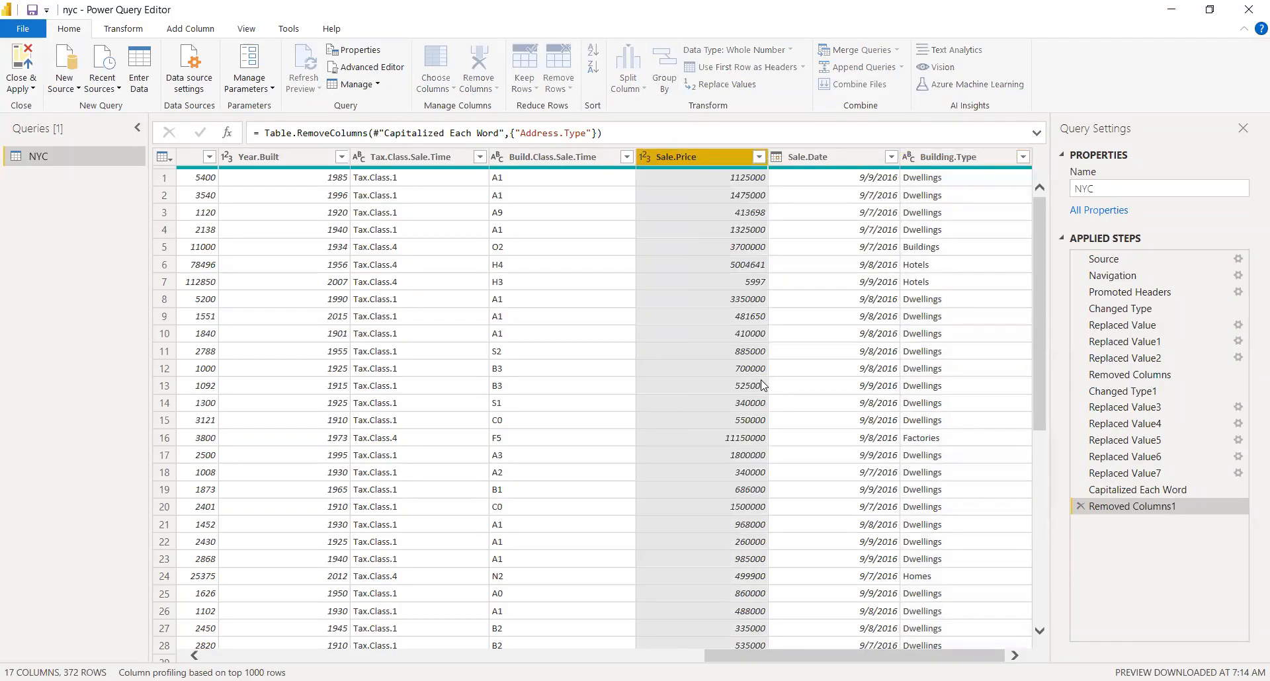
pyautogui.click(808, 433)
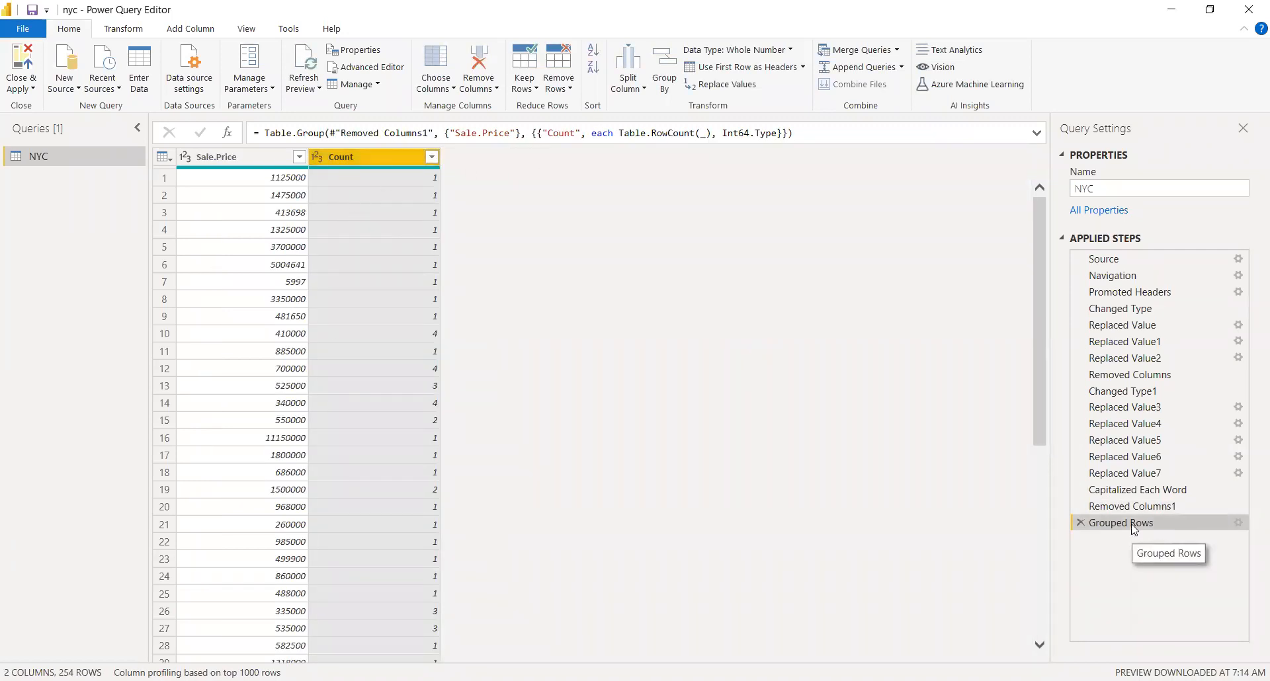
pyautogui.press('Delete')
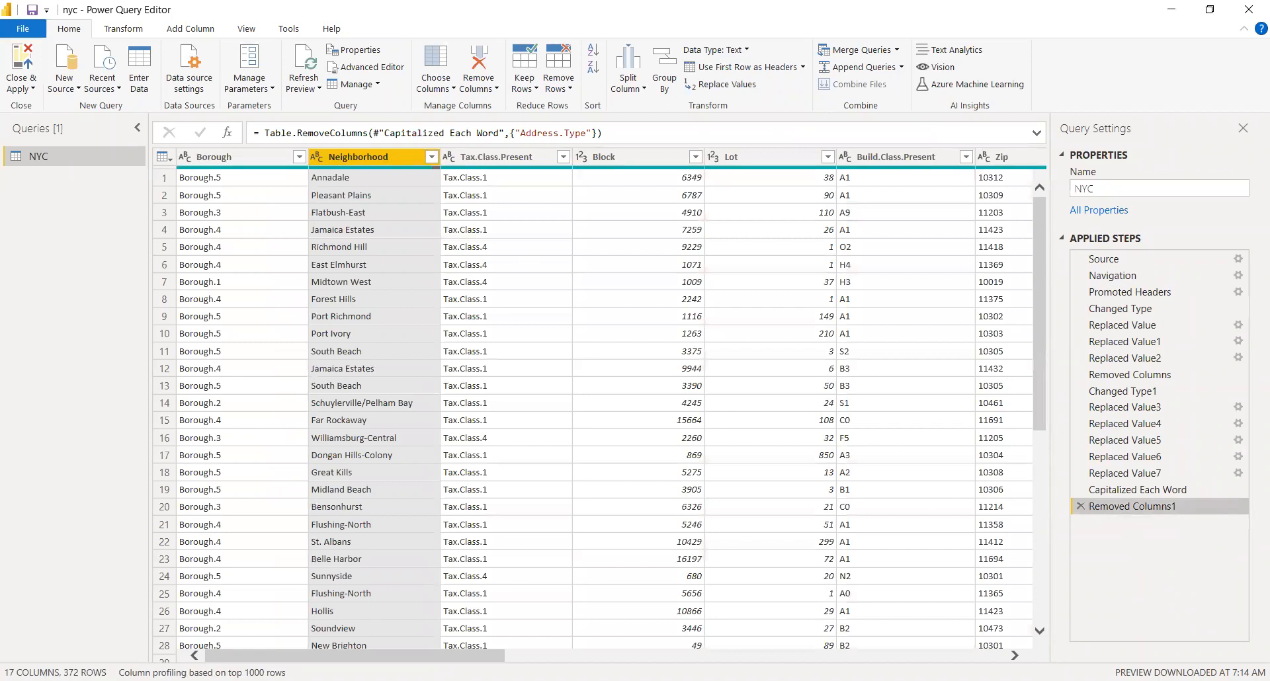
# Group the NYC query by the Sale.Date column with a row count for each date
pyautogui.hscroll(10, 595, 396)
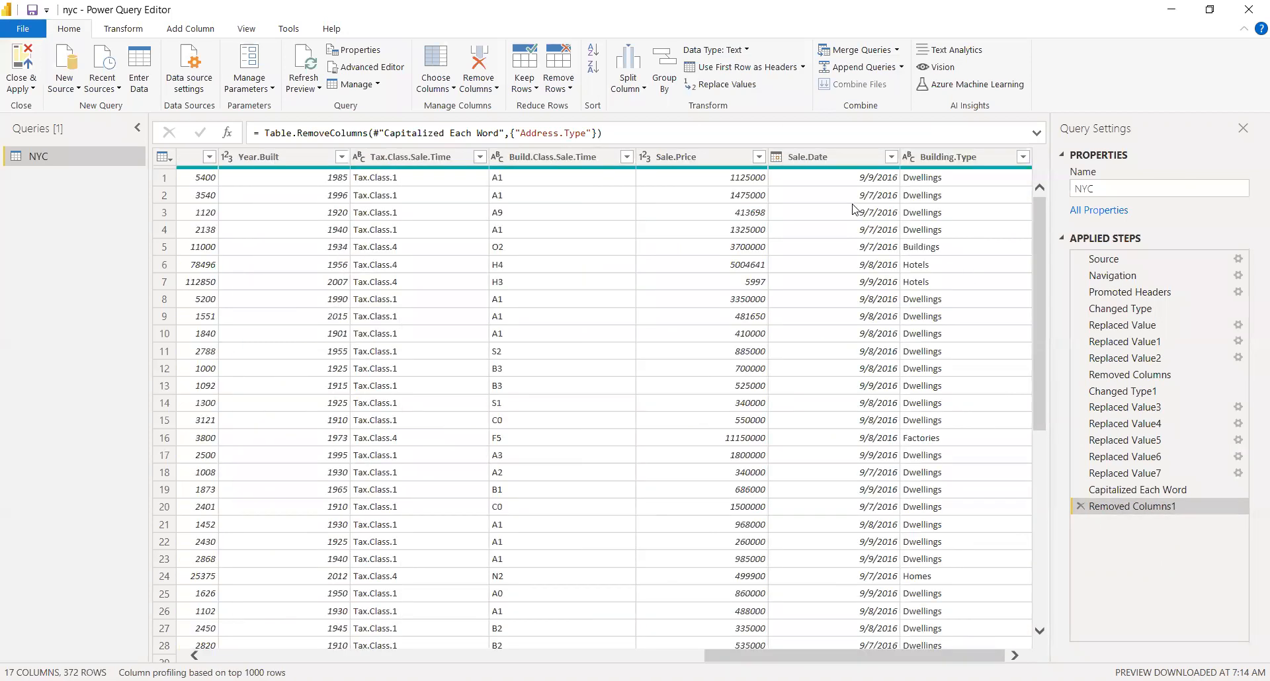
pyautogui.rightClick(823, 156)
pyautogui.click(872, 372)
pyautogui.click(814, 434)
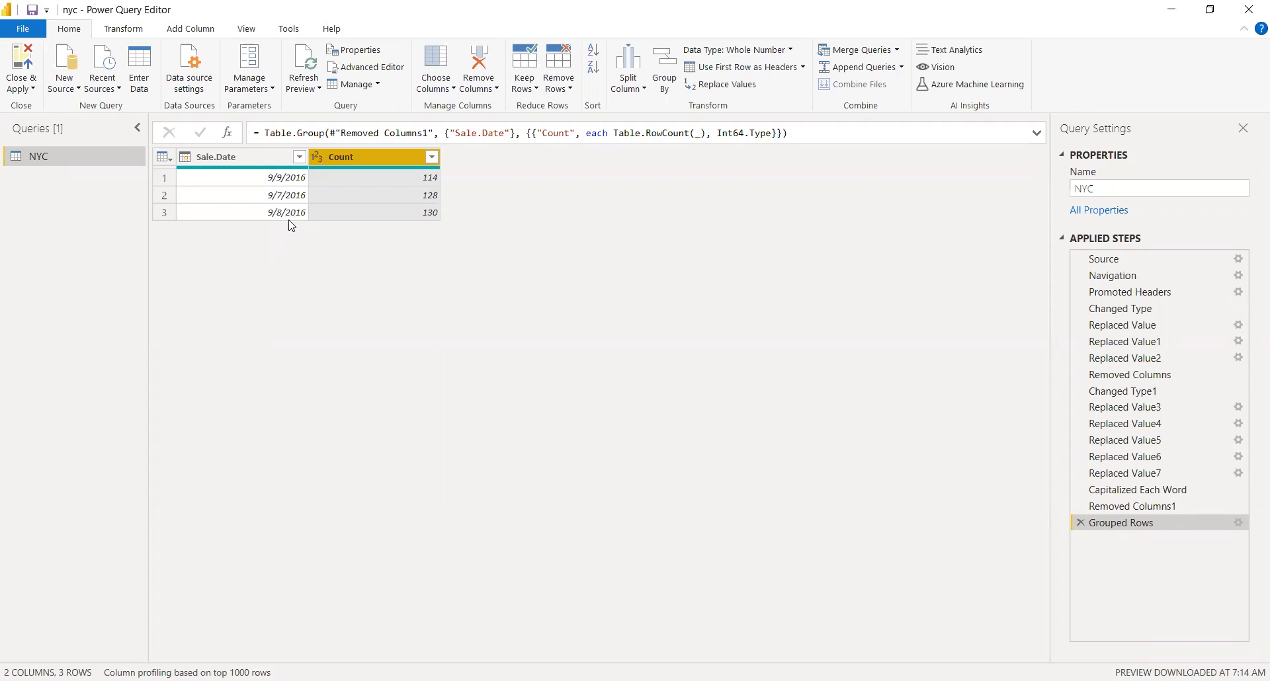
# Delete the Grouped Rows step from the NYC query and bring the Sale.Date column back into view
pyautogui.rightClick(1132, 530)
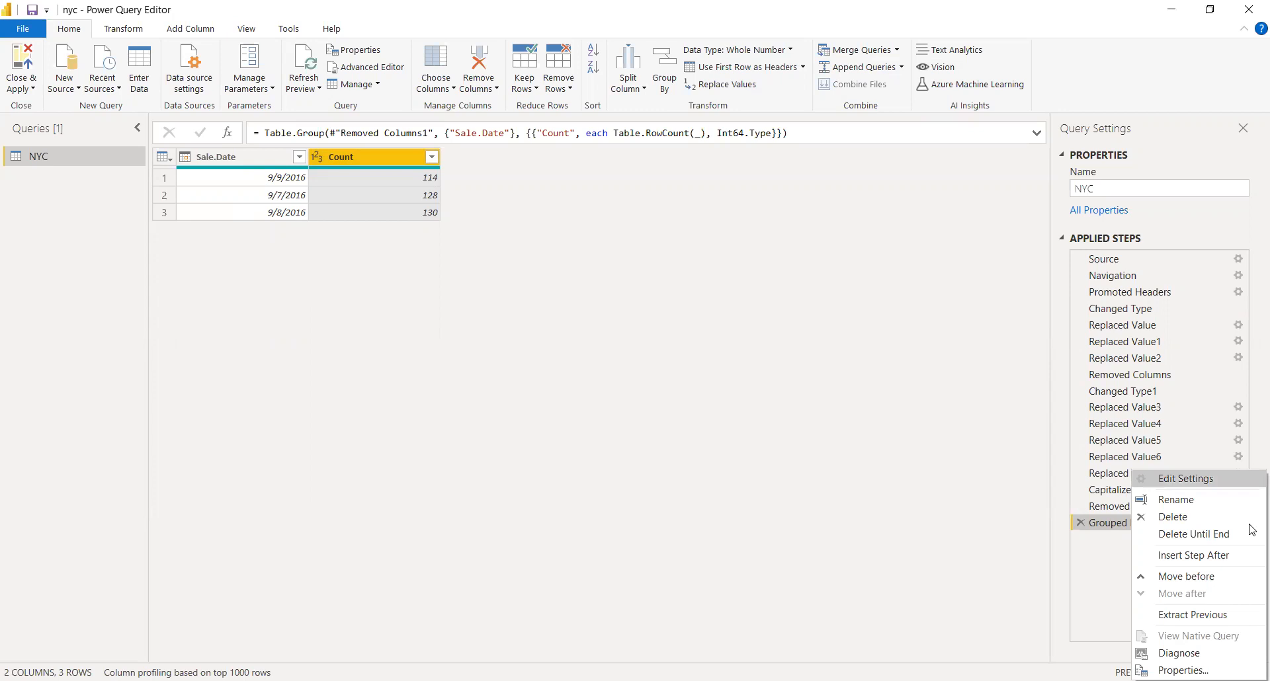
pyautogui.click(1183, 517)
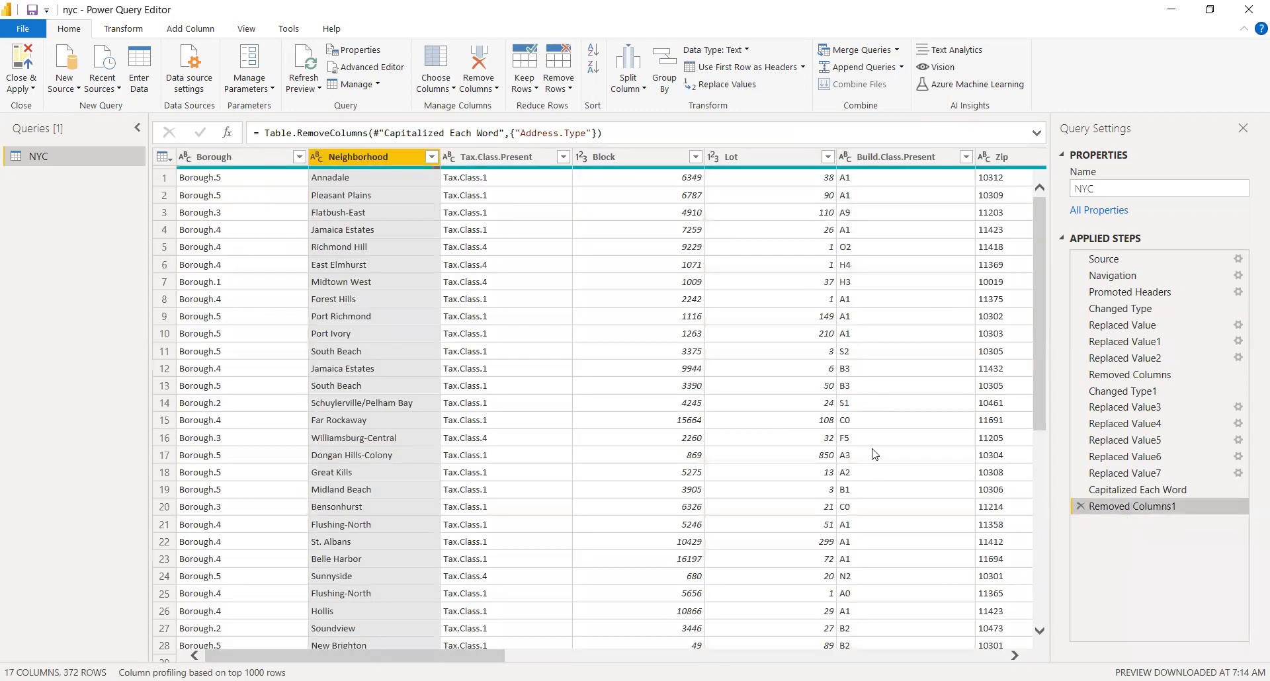
pyautogui.moveTo(449, 655); pyautogui.dragTo(949, 655)
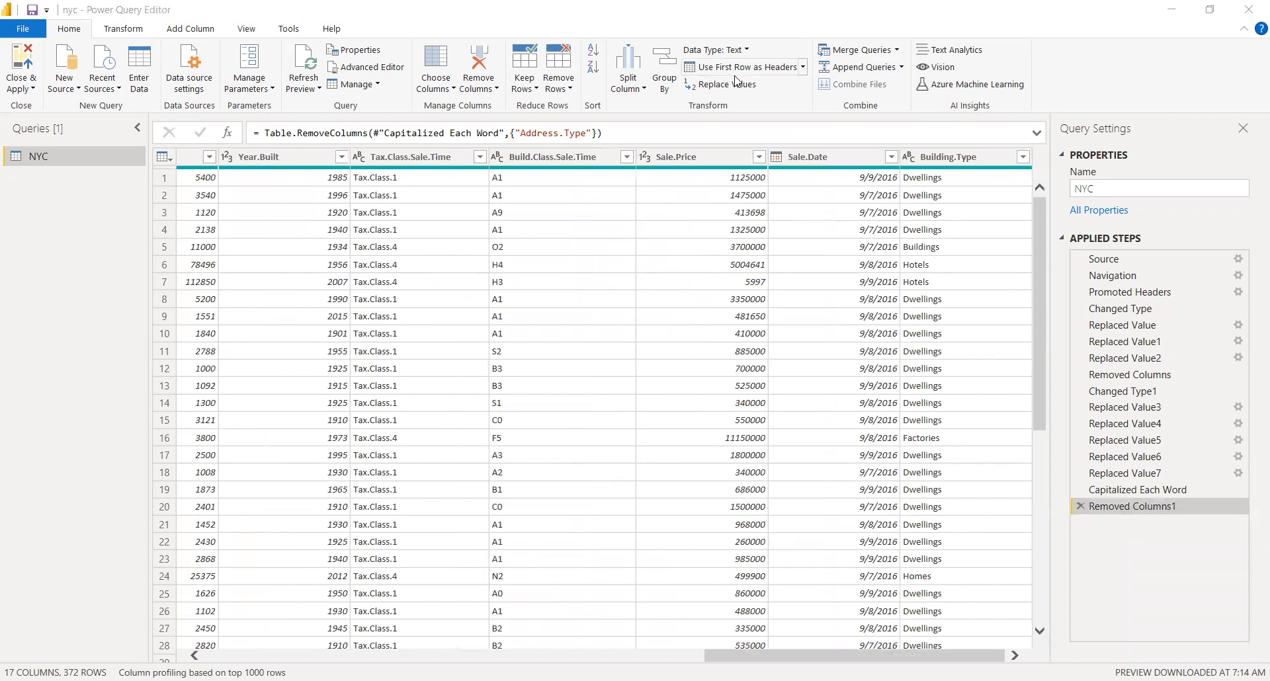
# Switch to todo.txt in Notepad++ and replace "months" with "day" in the Sale.Date entry
pyautogui.hotkey('alt', 'Tab')
pyautogui.moveTo(197, 310); pyautogui.dragTo(378, 309)
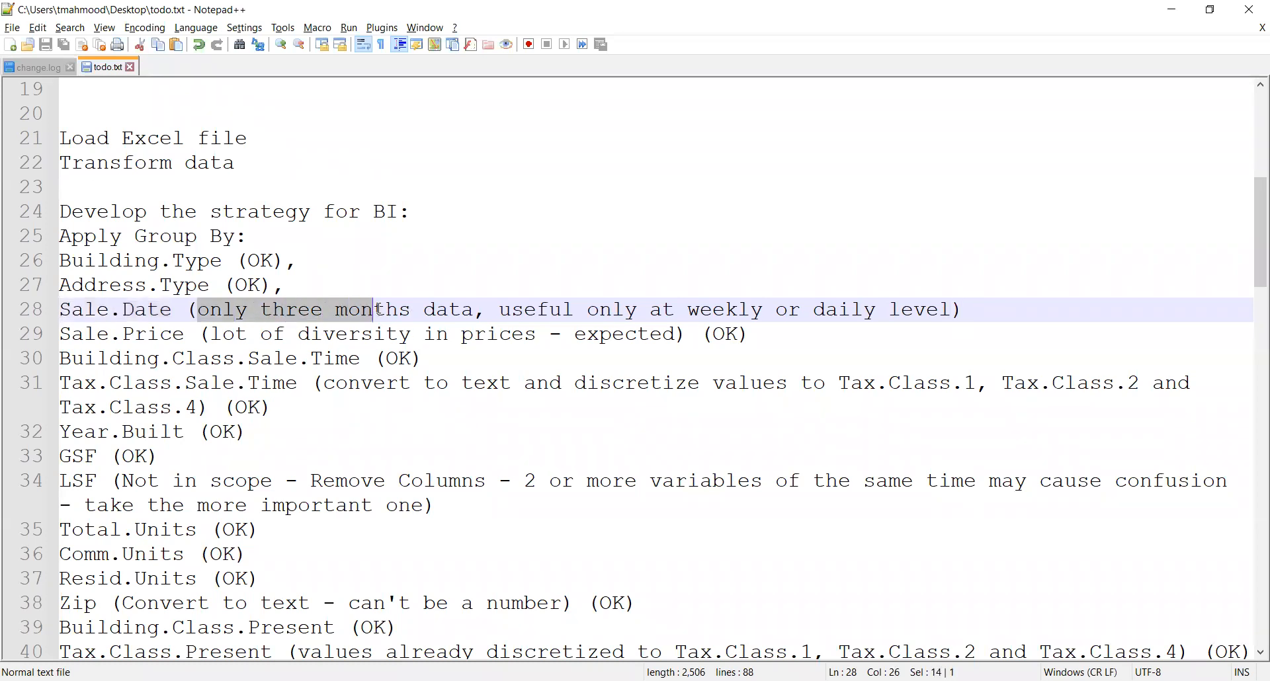
pyautogui.click(377, 310)
pyautogui.doubleClick(377, 309)
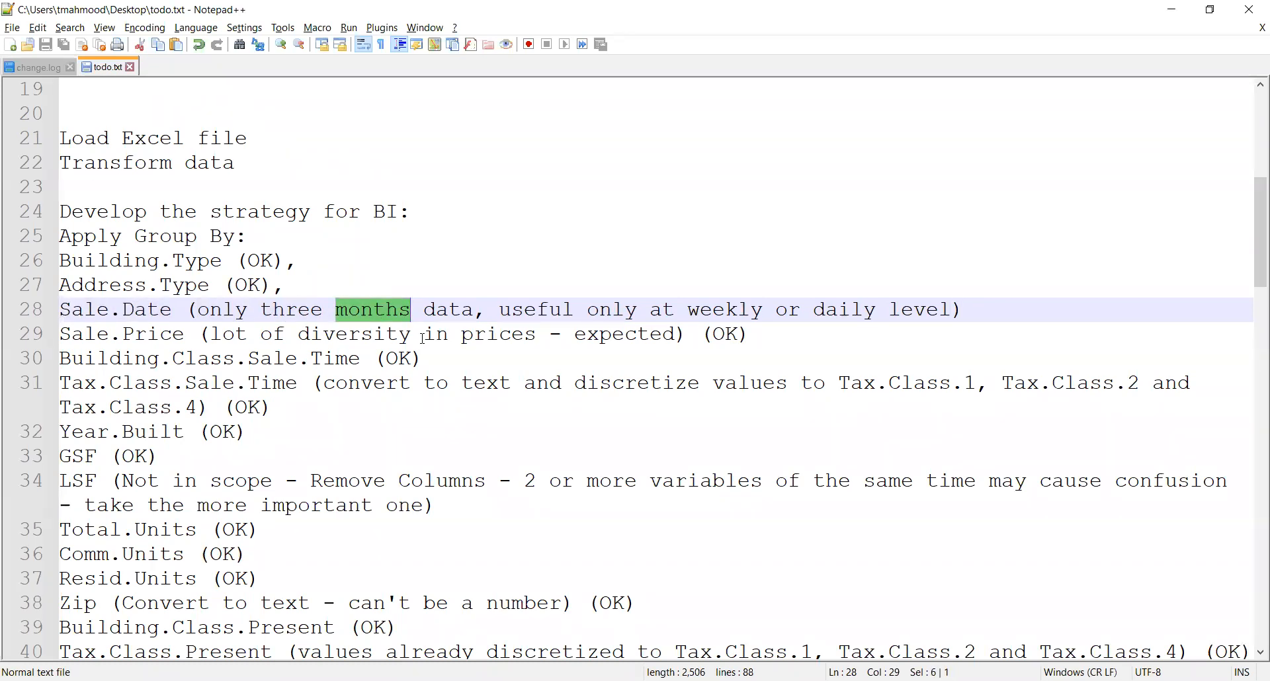
pyautogui.write('dat')
pyautogui.press('BackSpace')
pyautogui.write('y')
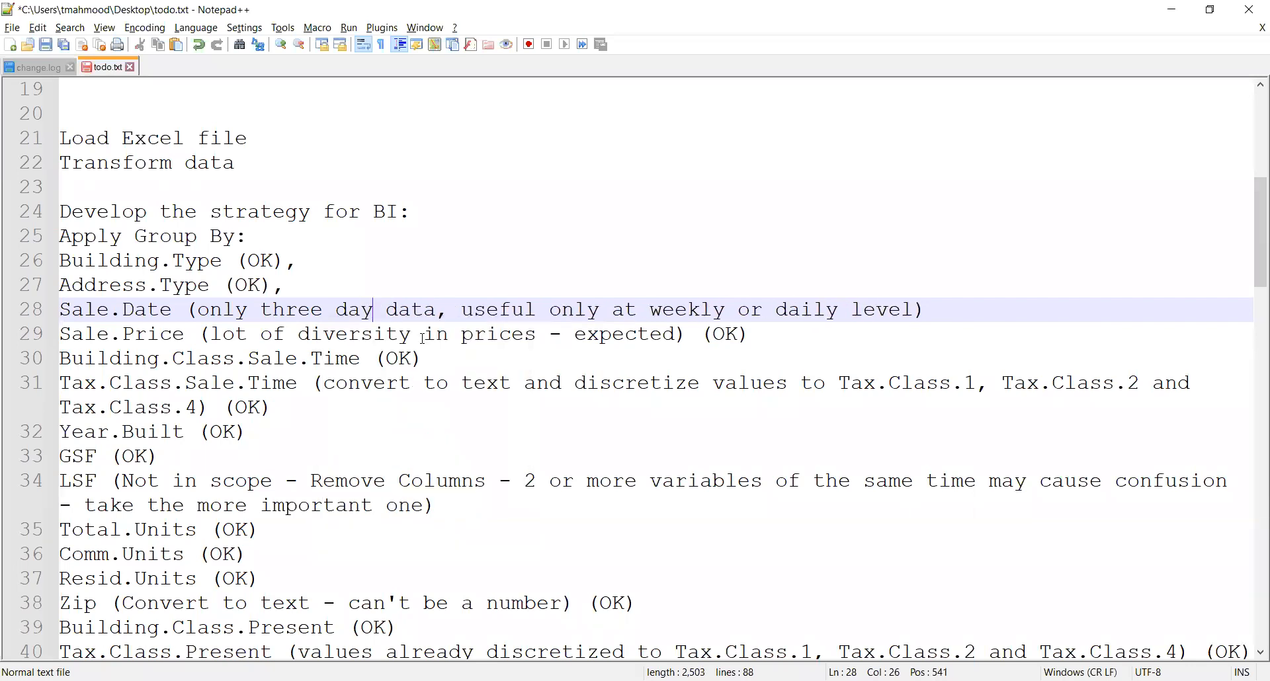
# Reword the end of the Sale.Date remark to "useful only the daily level" and save the notes
pyautogui.hotkey('ctrl', 'Right')
pyautogui.hotkey('ctrl', 'Right')
pyautogui.hotkey('ctrl', 'Right')
pyautogui.hotkey('ctrl', 'Right')
pyautogui.hotkey('ctrl', 'Right')
pyautogui.hotkey('ctrl', 'Right')
pyautogui.hotkey('ctrl', 'Left')
pyautogui.hotkey('shift', 'Right')
pyautogui.hotkey('shift', 'Right')
pyautogui.hotkey('shift', 'Right')
pyautogui.hotkey('shift', 'Right')
pyautogui.hotkey('shift', 'Right')
pyautogui.hotkey('shift', 'Right')
pyautogui.hotkey('shift', 'Right')
pyautogui.hotkey('shift', 'Right')
pyautogui.hotkey('shift', 'Right')
pyautogui.hotkey('shift', 'Right')
pyautogui.hotkey('shift', 'Right')
pyautogui.hotkey('shift', 'Right')
pyautogui.write('the')
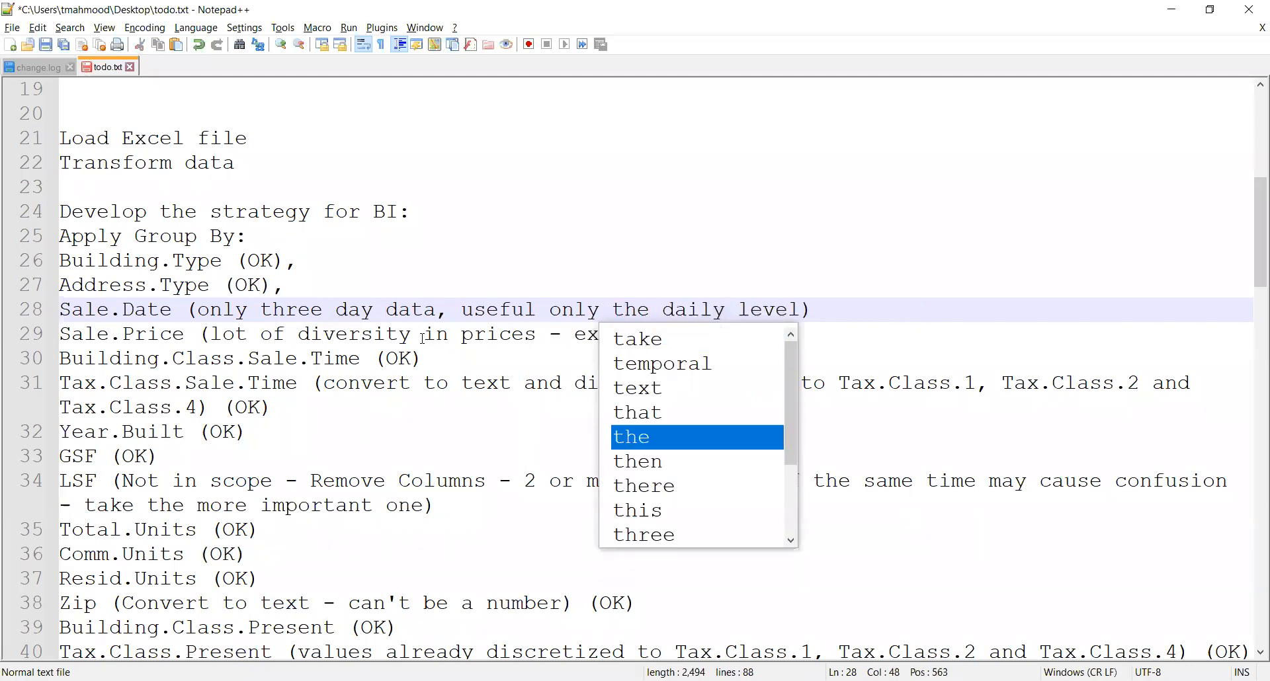
pyautogui.press('Escape')
pyautogui.click(822, 308)
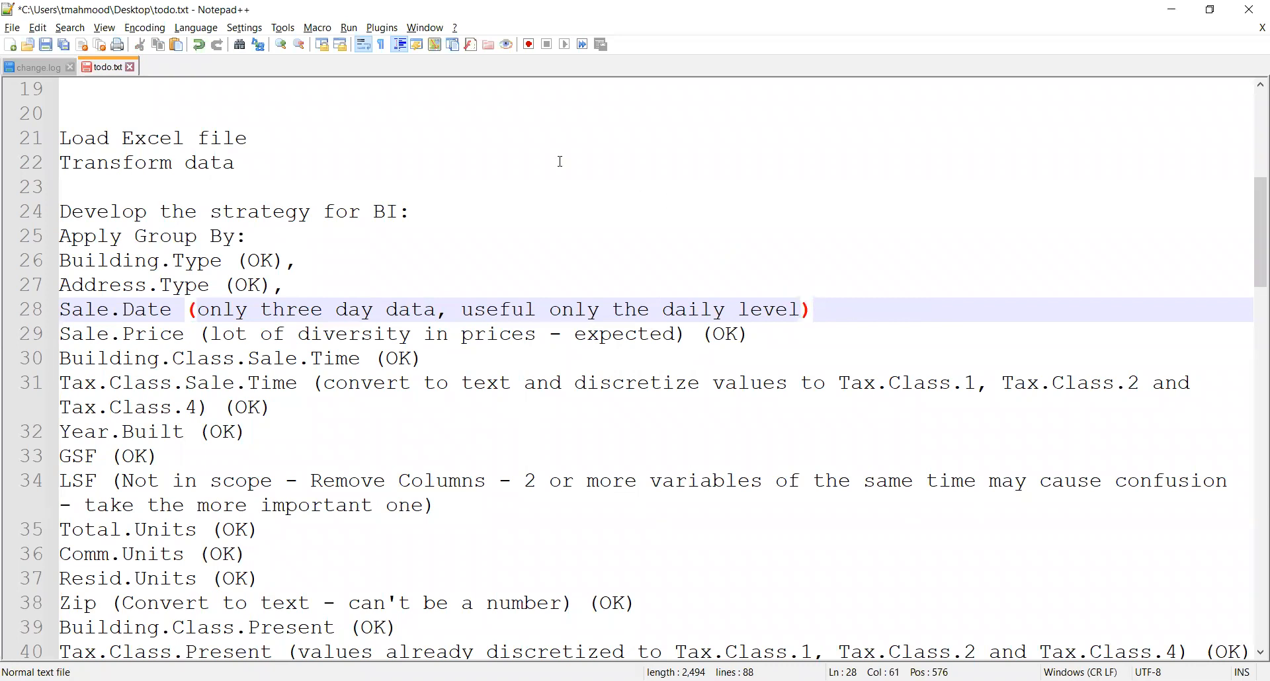
pyautogui.click(45, 44)
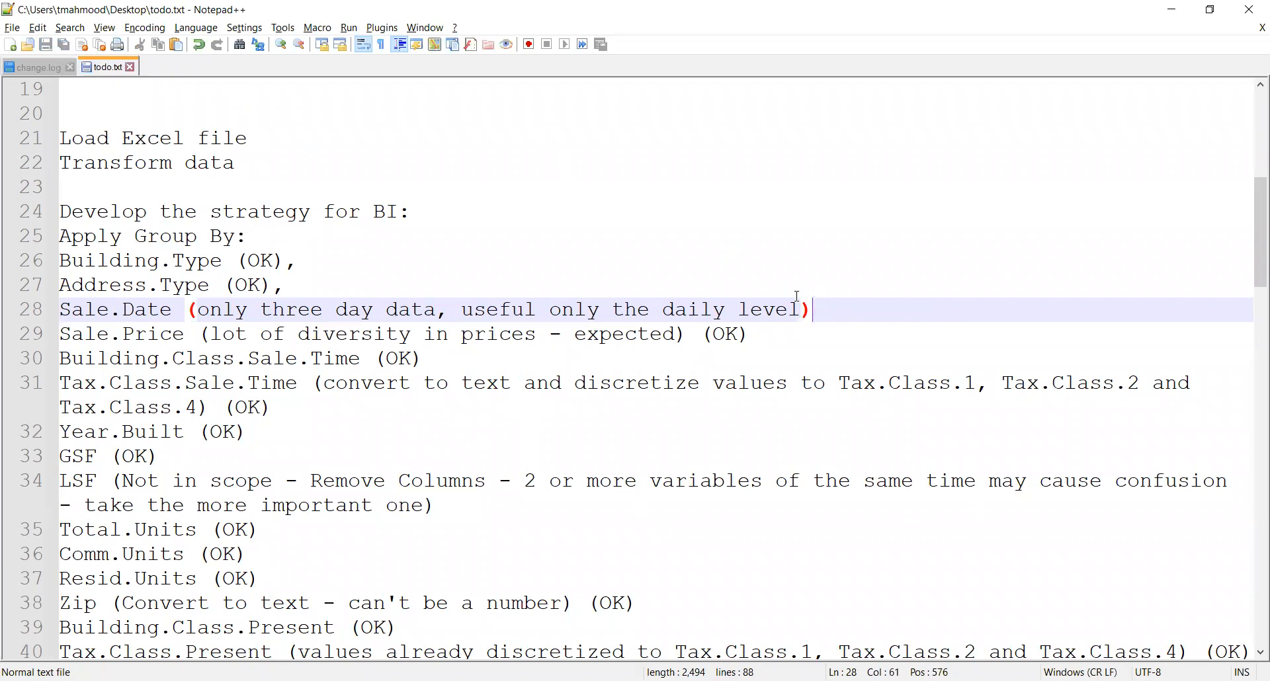
# Append "- 7th, 8th, 9th September" to the Sale.Date entry and save the notes
pyautogui.write('- 7th')
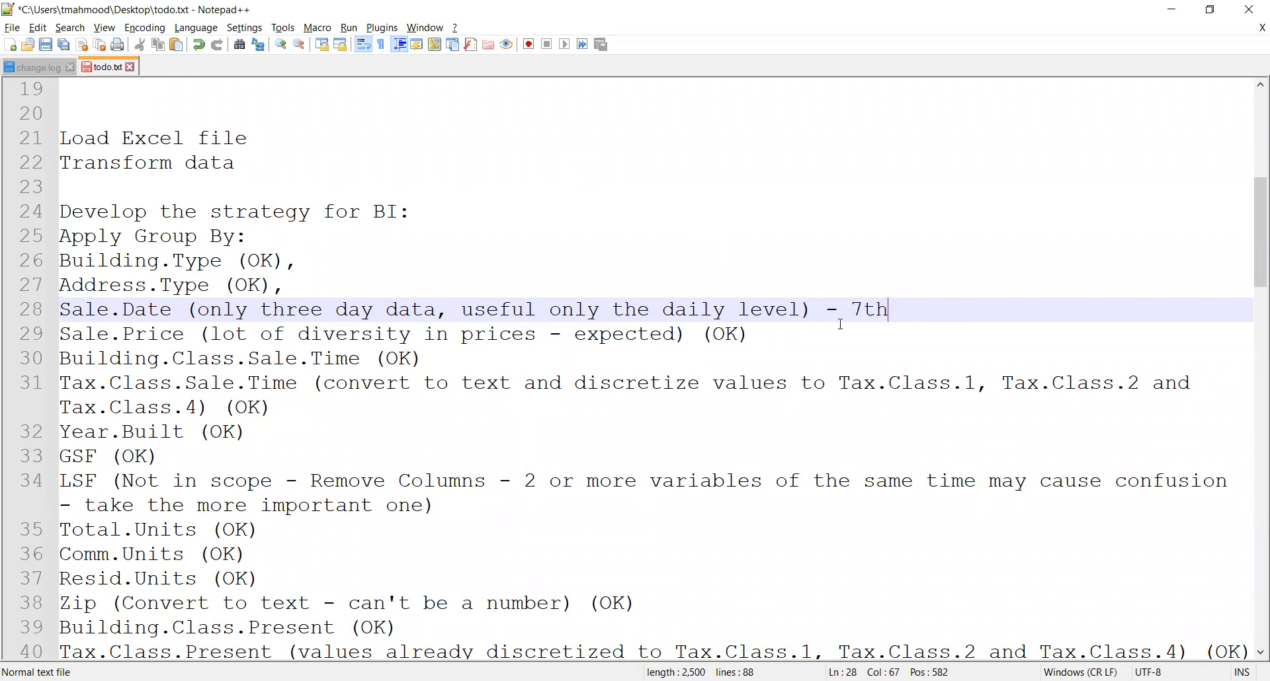
pyautogui.write(', 8th, 9th September')
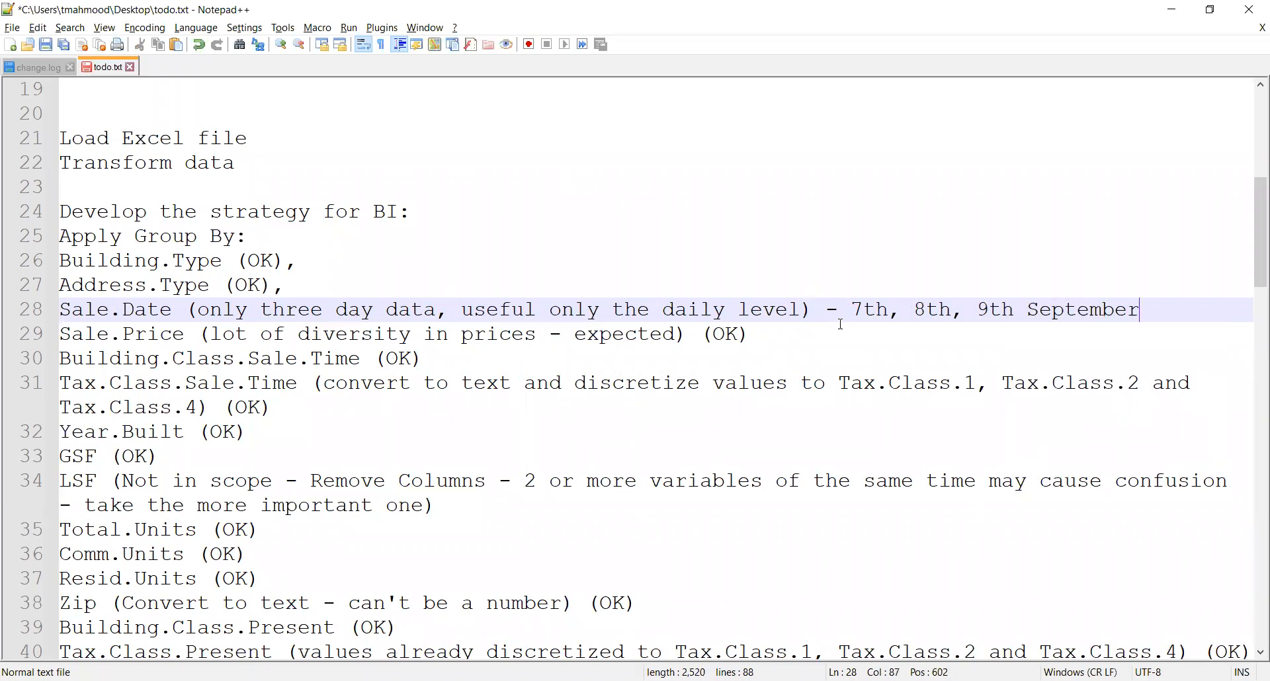
pyautogui.hotkey('ctrl', 's')
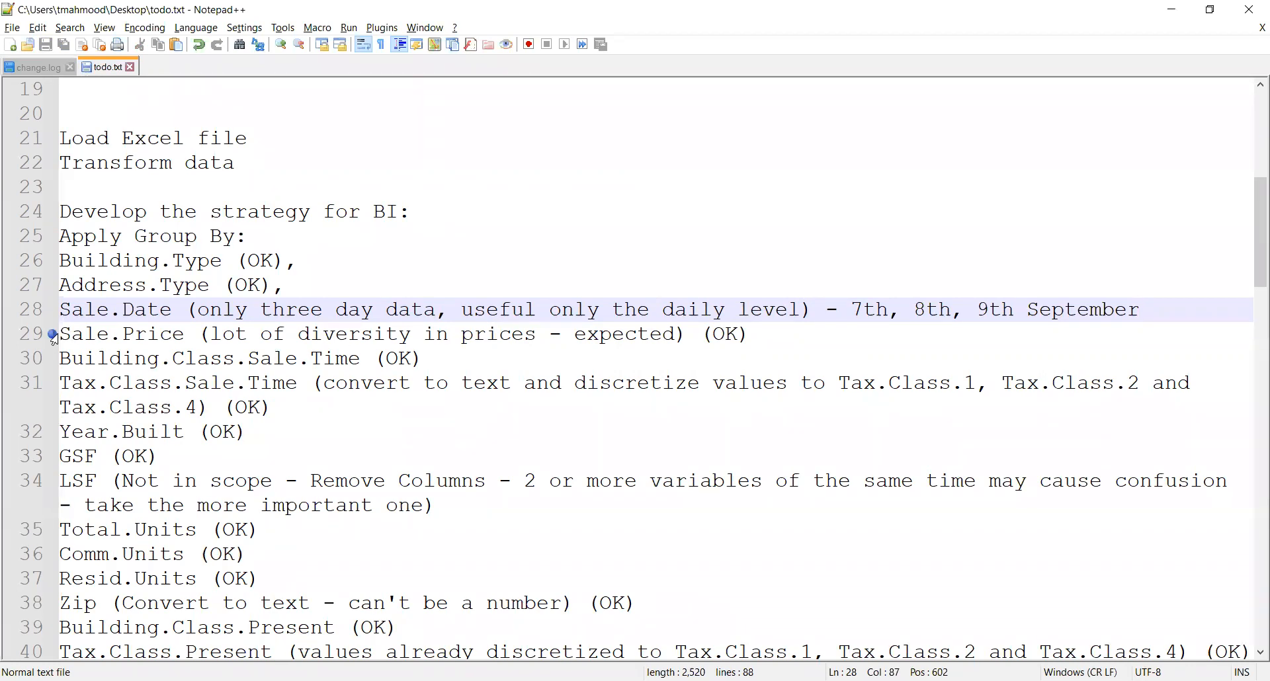
# Review the Sale.Price entry in the notes, and inspect the Sale.Price column in the Power Query Editor
pyautogui.moveTo(62, 334); pyautogui.dragTo(733, 353)
pyautogui.click(782, 336)
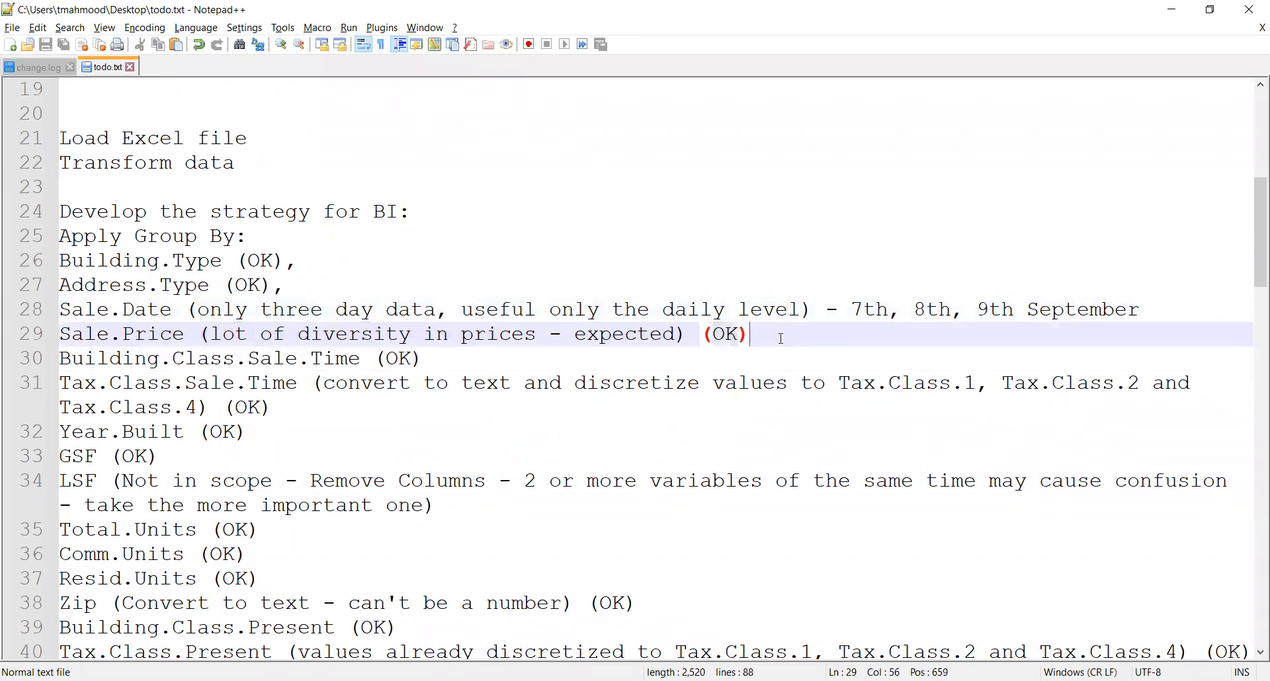
pyautogui.hotkey('alt', 'Tab')
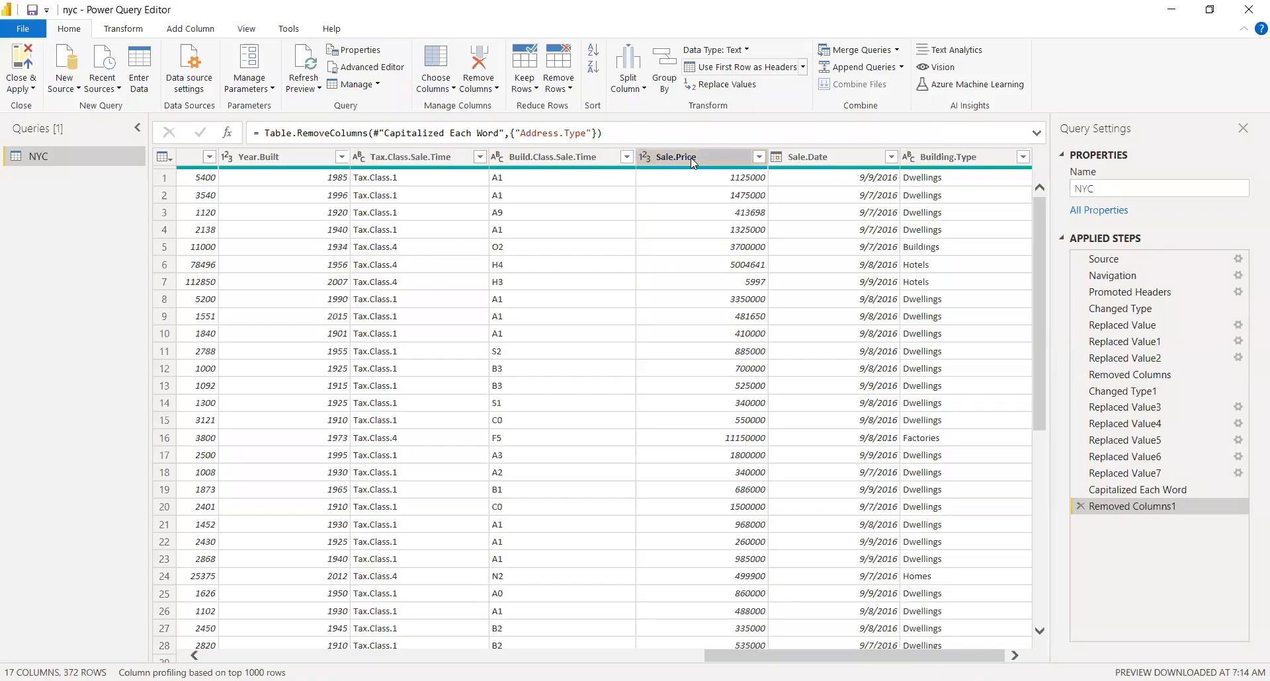
pyautogui.rightClick(693, 157)
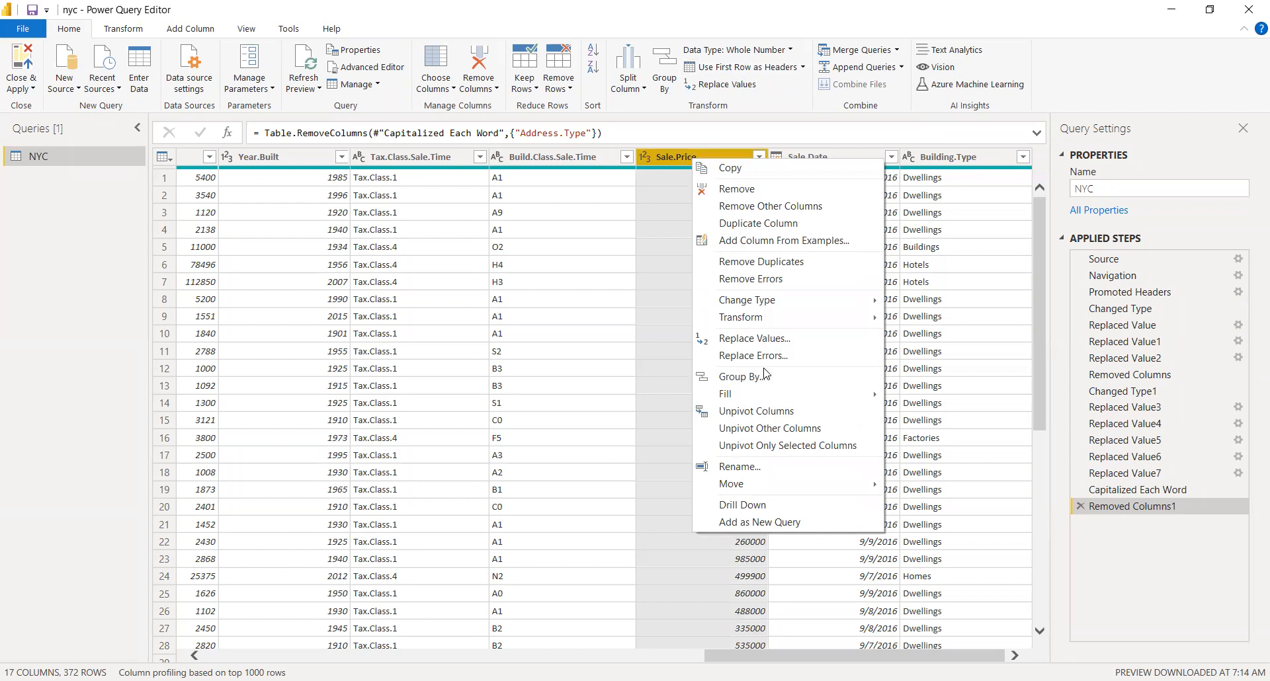
pyautogui.press('Escape')
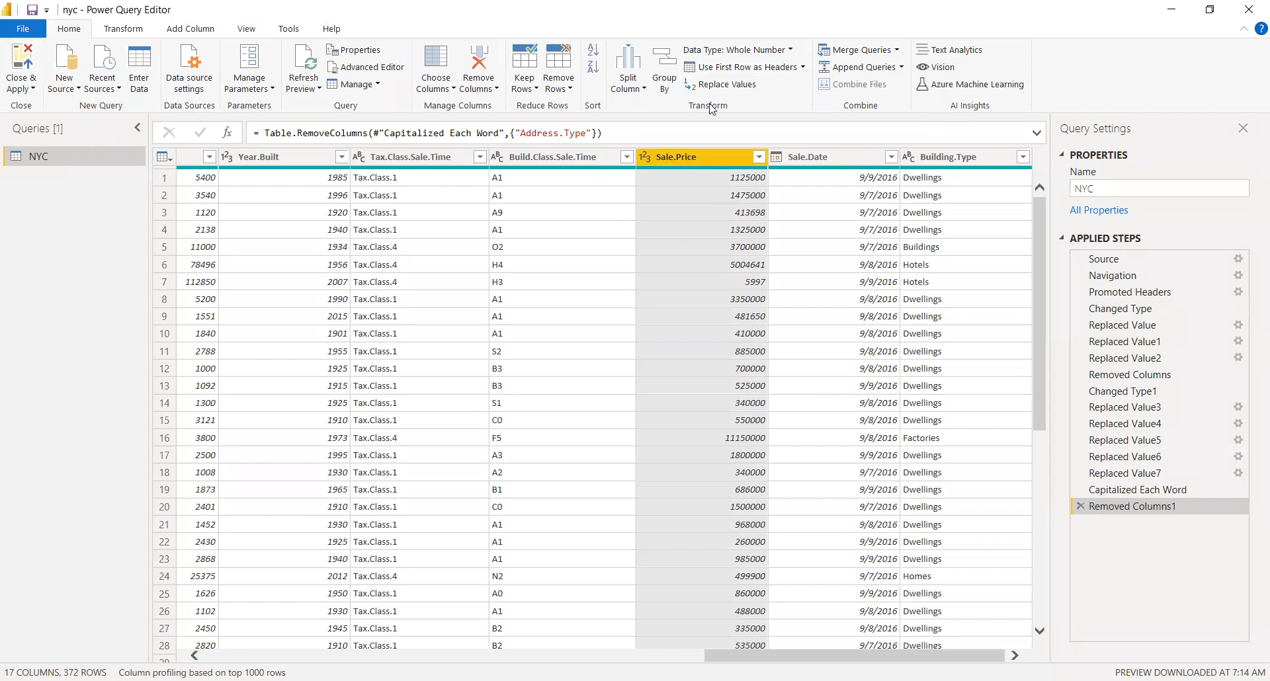
pyautogui.press('Home')
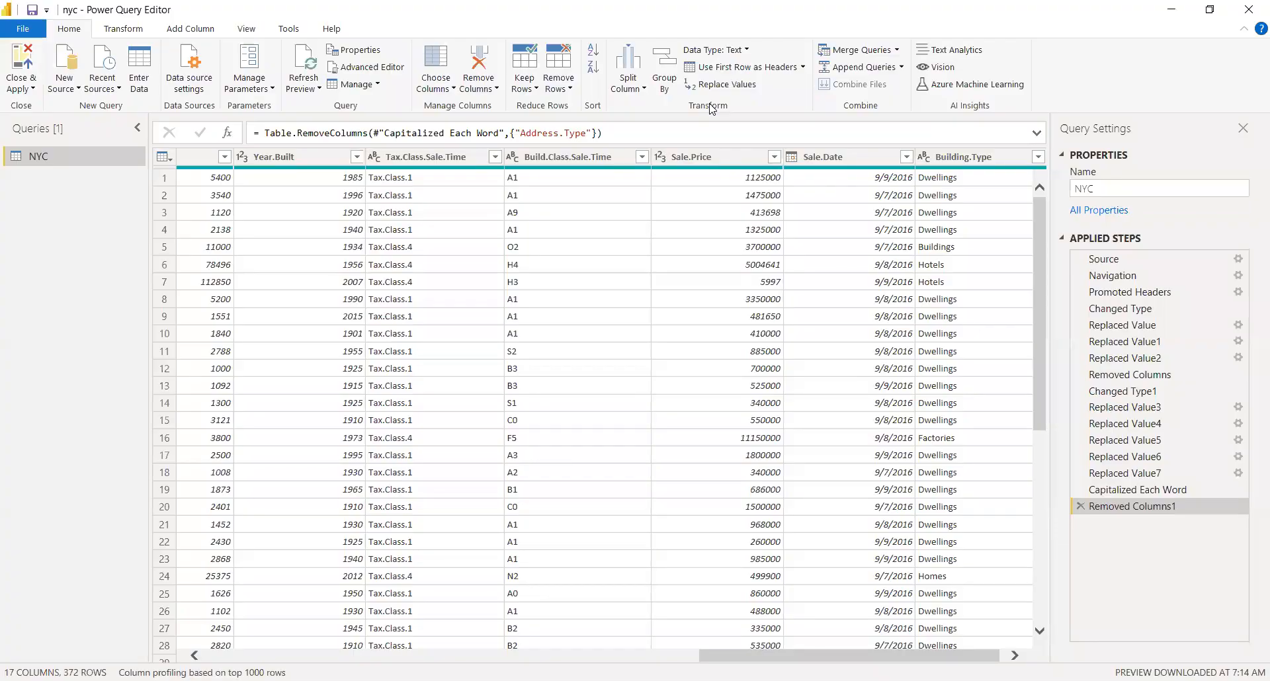